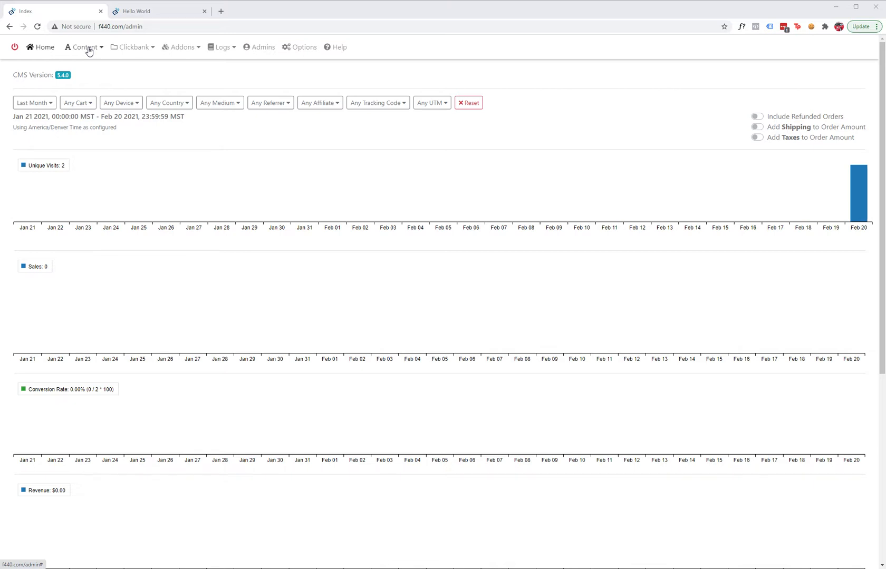
Step: Open the Default layout from the CMS layouts for editing
click(88, 51)
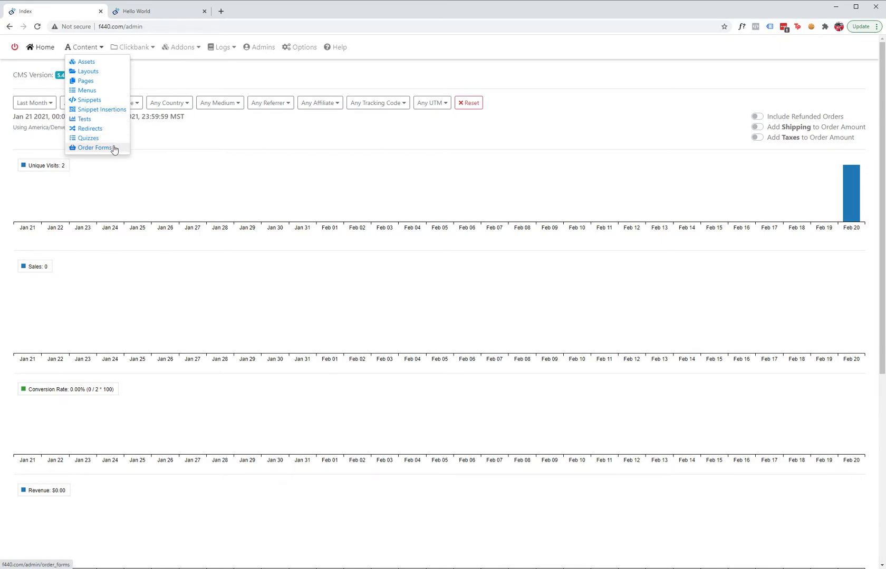
click(87, 73)
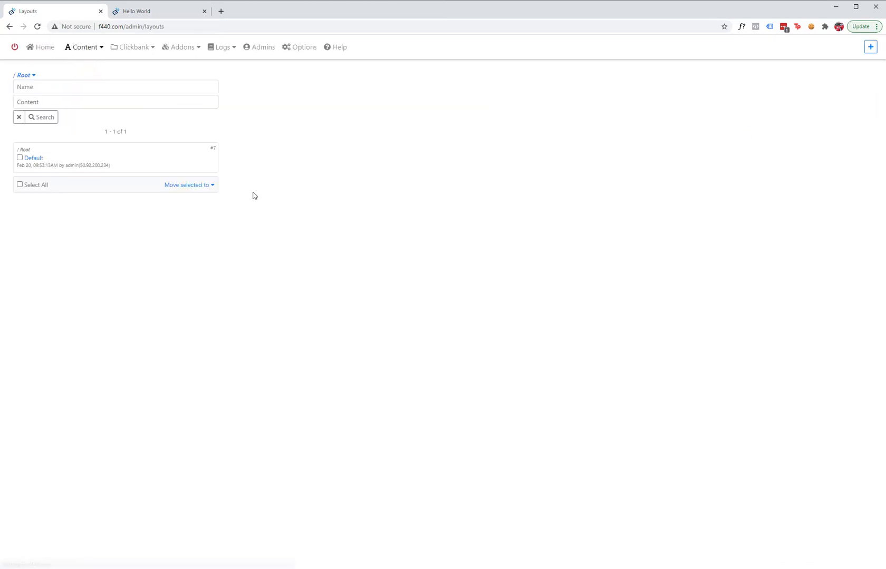
click(34, 159)
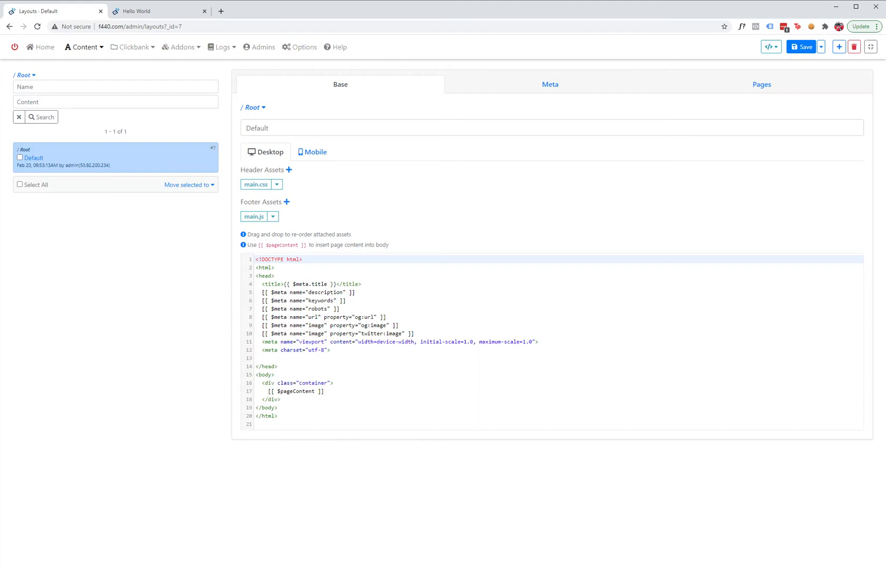
Step: Examine the Default layout's template code: the $pageContent placeholder, the $meta tags and the whole head section
drag(332, 391, 267, 391)
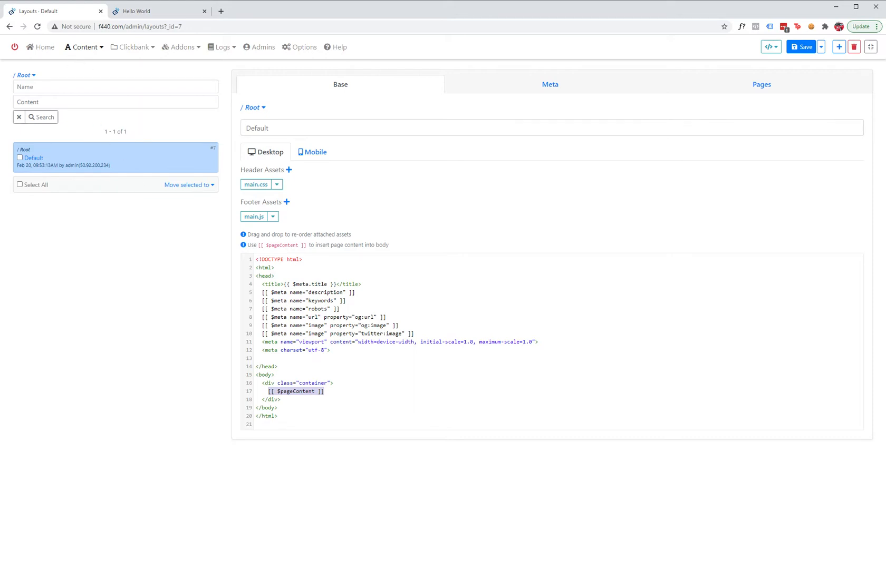
drag(414, 333, 351, 277)
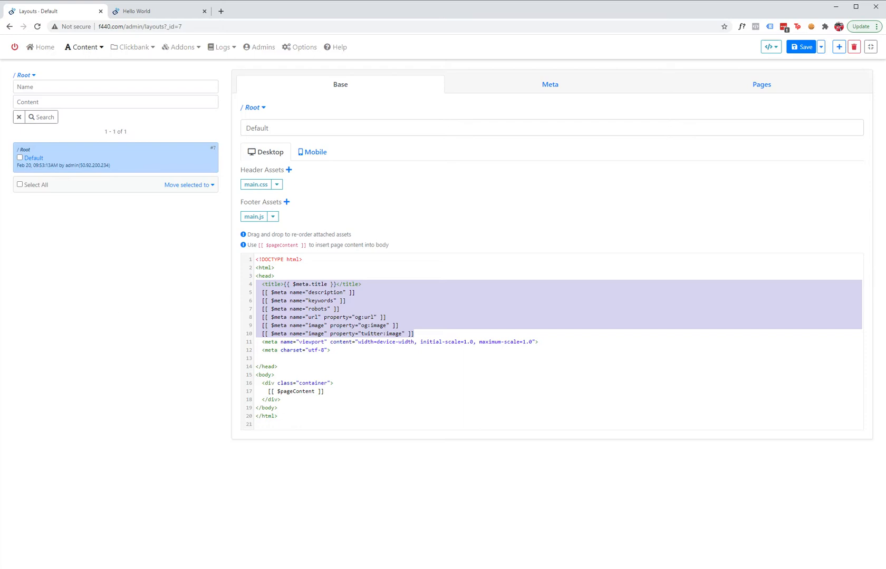
click(687, 197)
click(365, 335)
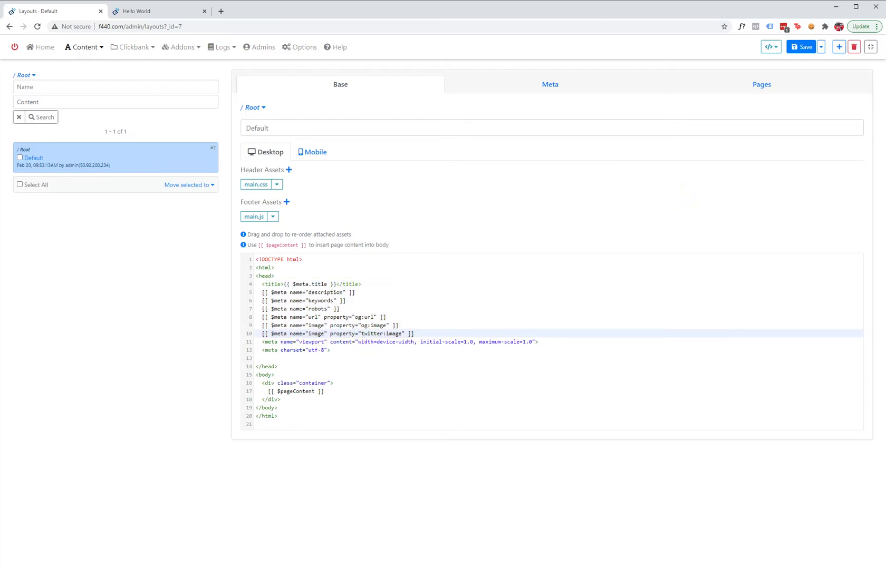
click(314, 293)
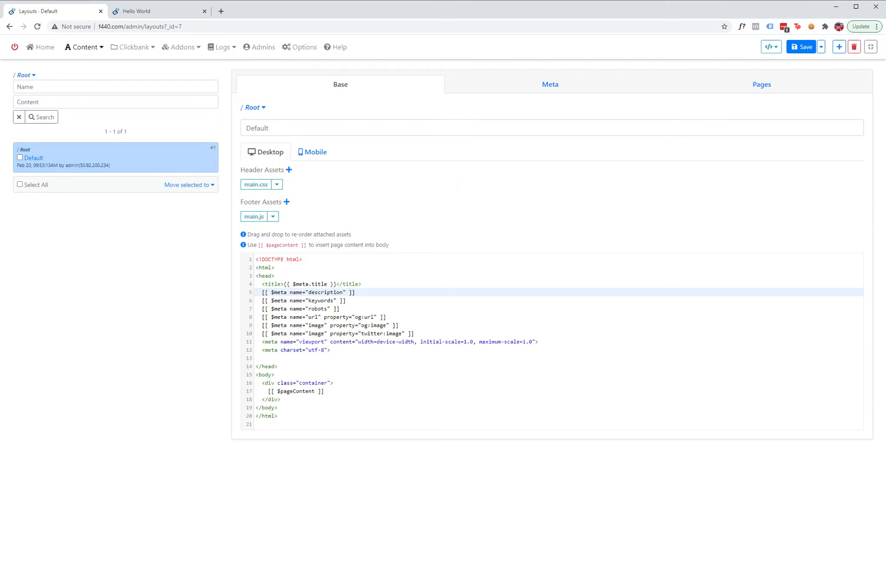
drag(255, 276, 287, 365)
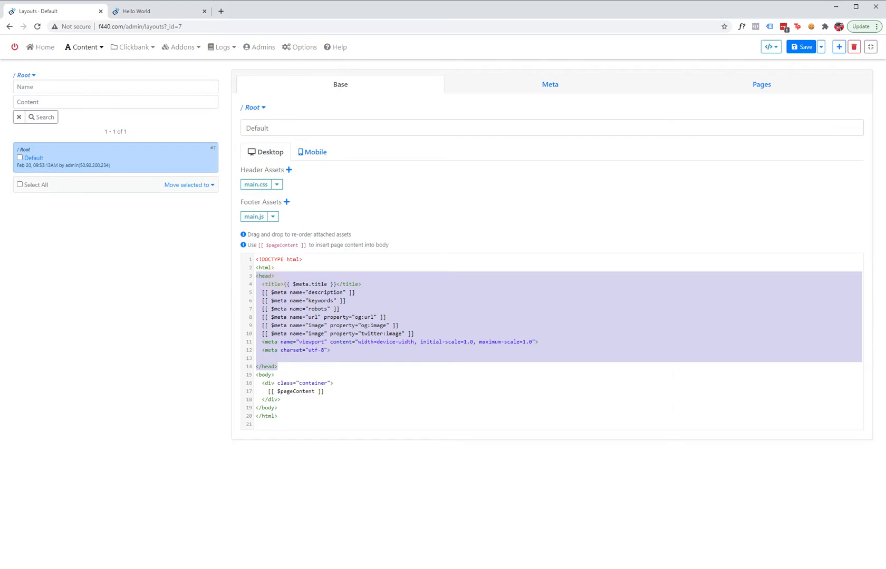
click(289, 400)
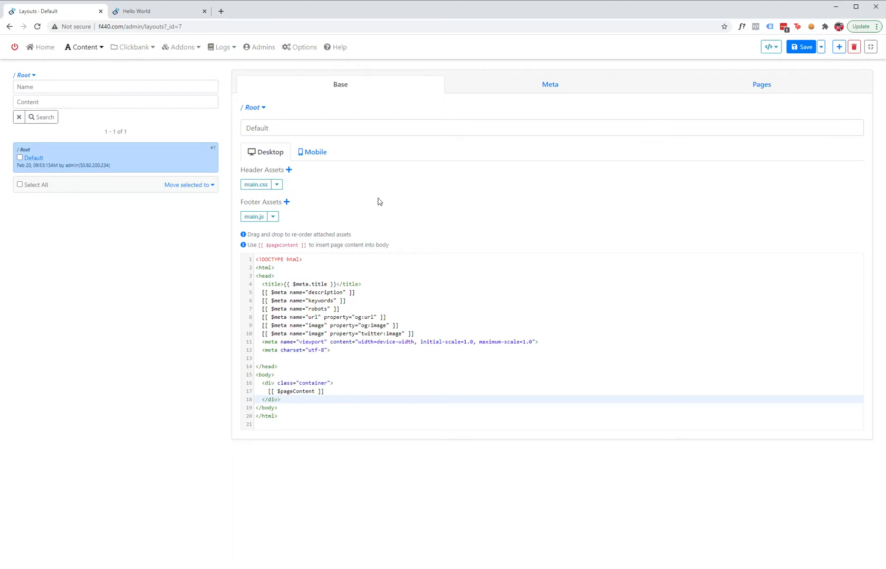
Step: View the assets available for the layout's header, close the list unchanged, and look at the layout's mobile and desktop versions
click(289, 171)
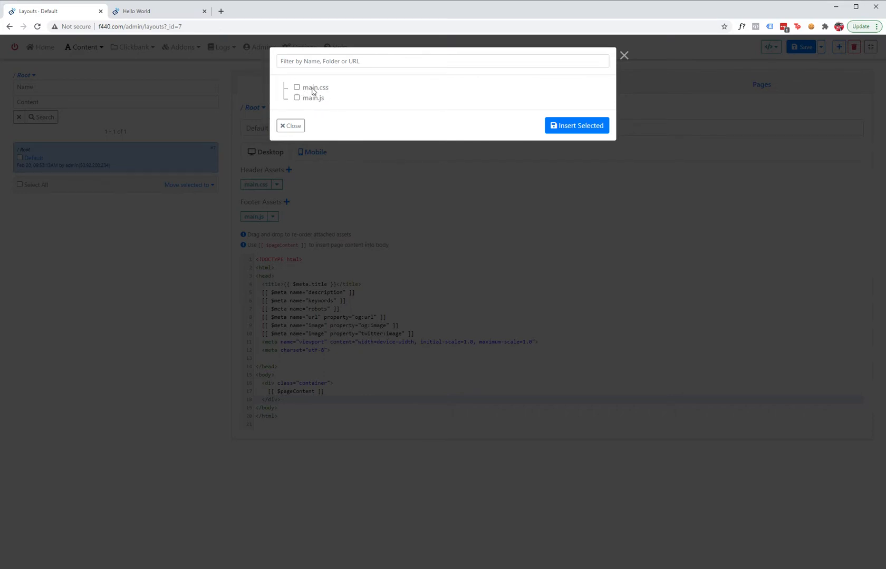
click(291, 128)
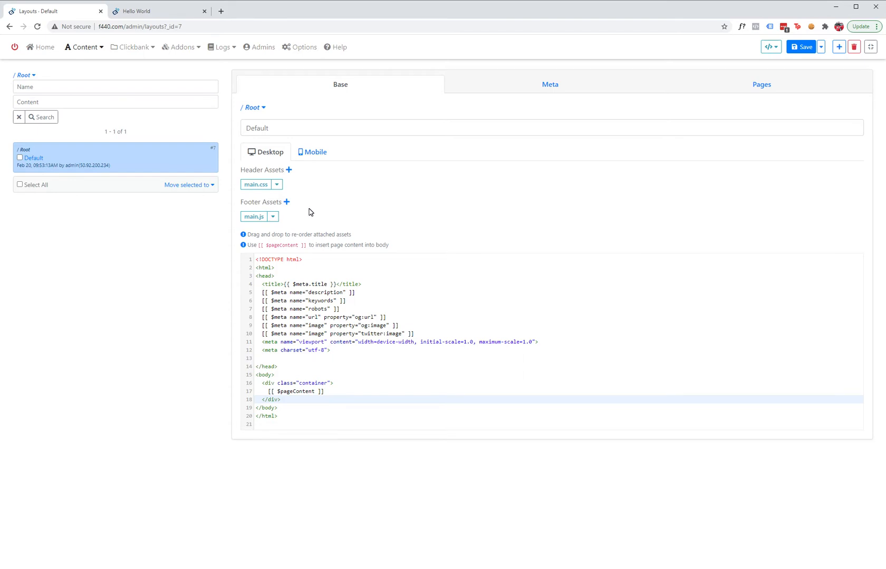
click(320, 158)
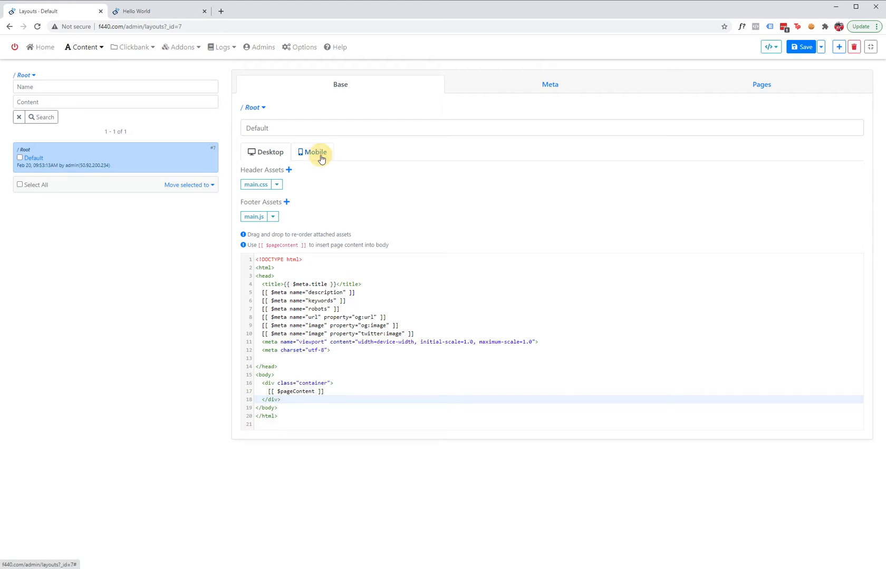
click(272, 154)
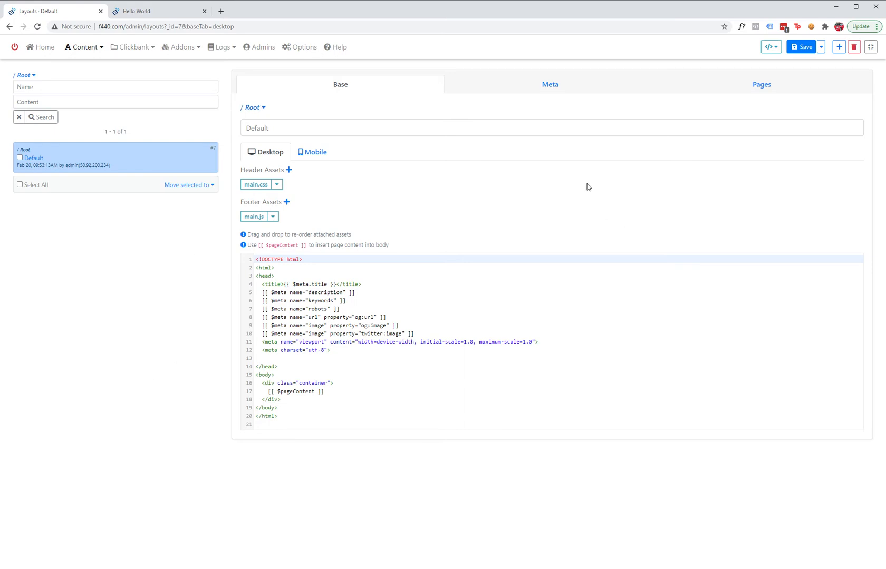
Step: Check which pages use the Default layout and view the layout's list of saved revisions
click(762, 88)
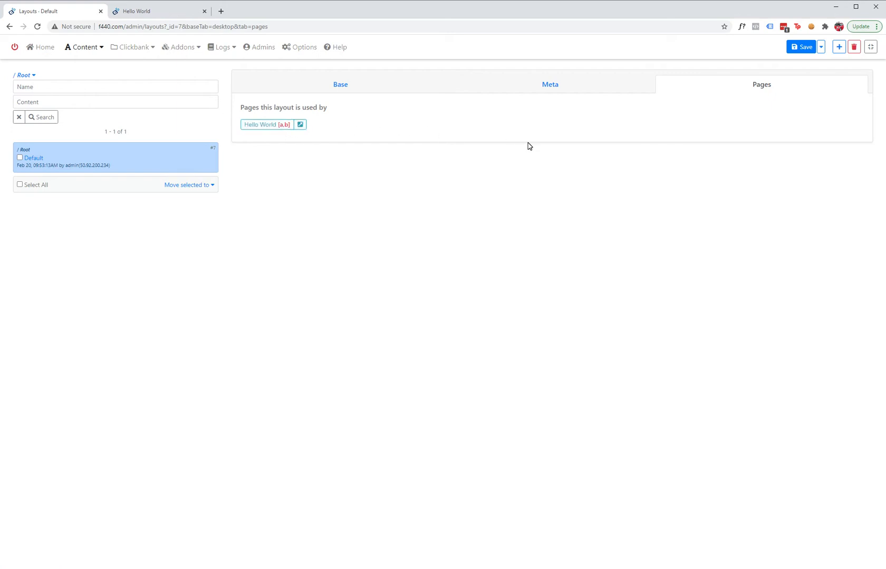
click(369, 88)
click(804, 49)
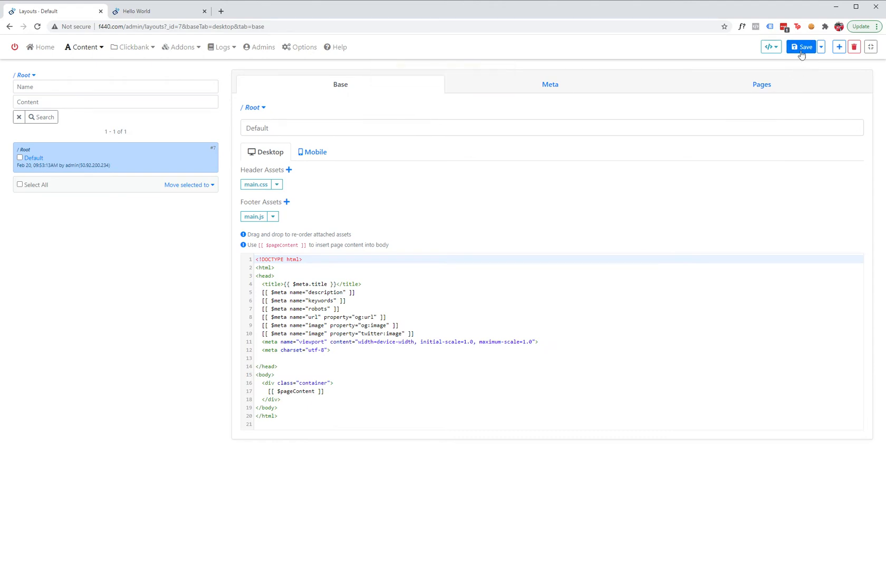
click(821, 47)
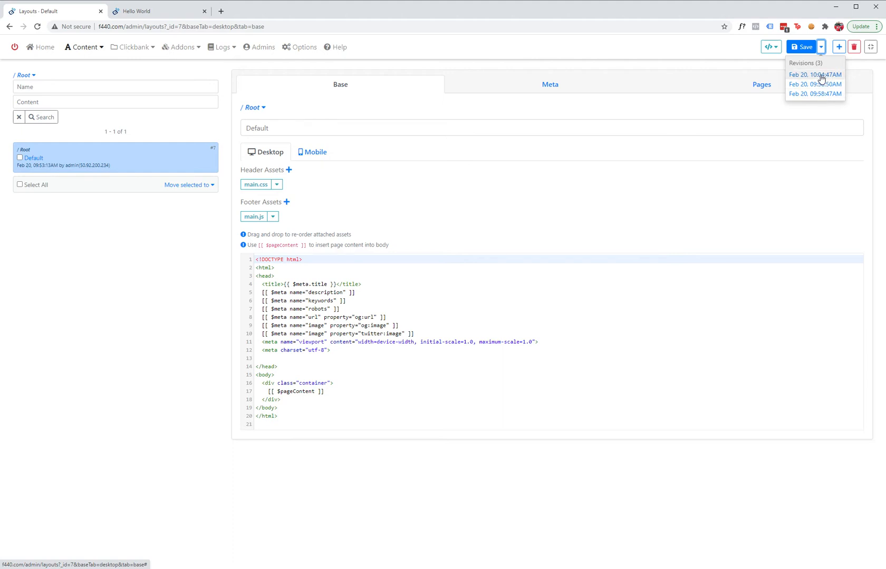
click(807, 197)
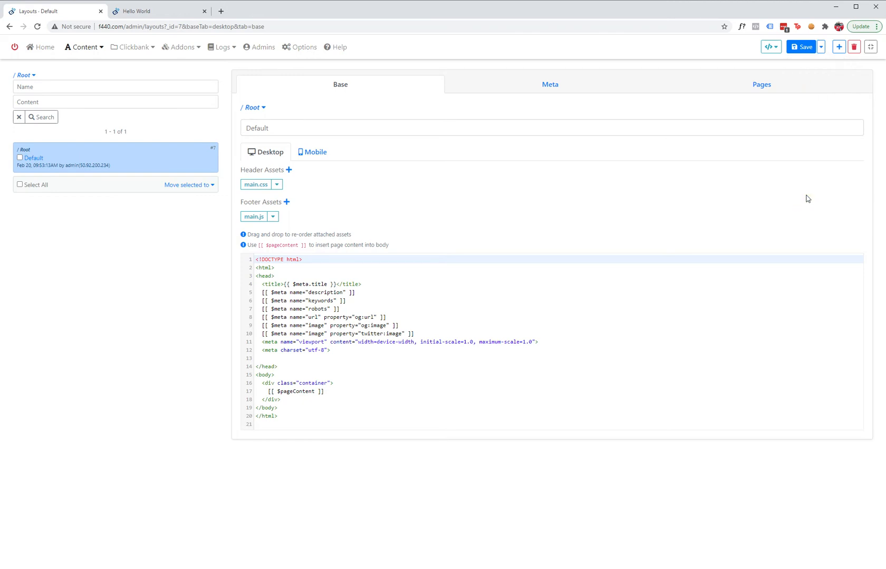
Step: Delete the Default layout and restore it from the logged actions
click(854, 47)
click(459, 311)
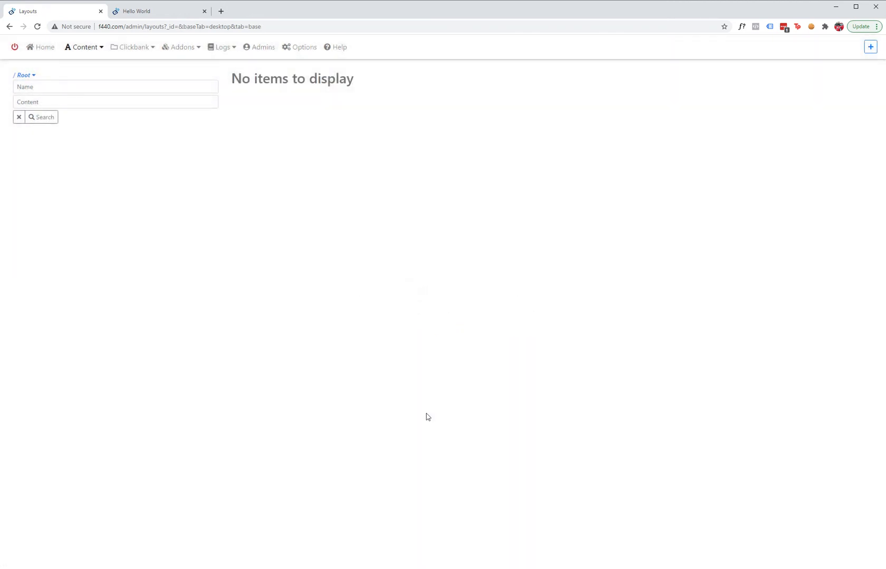
click(223, 50)
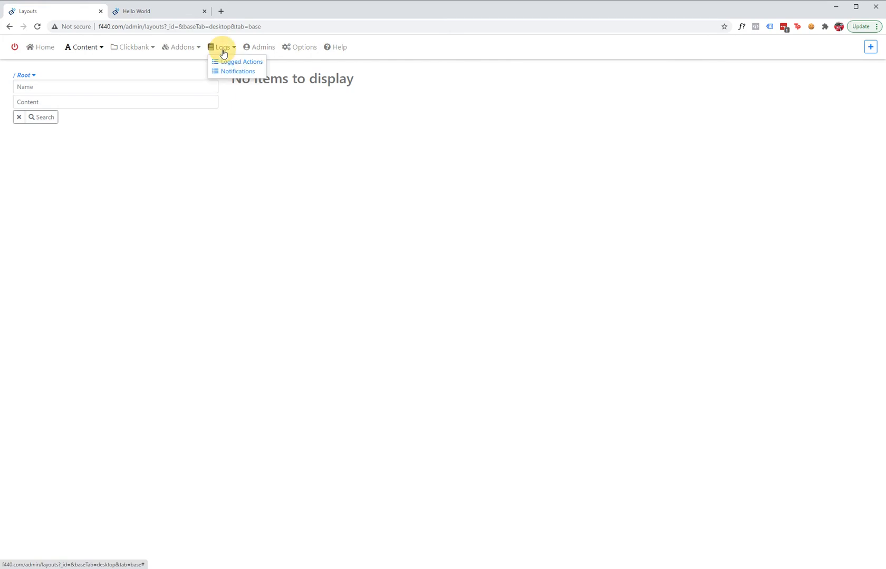
click(224, 62)
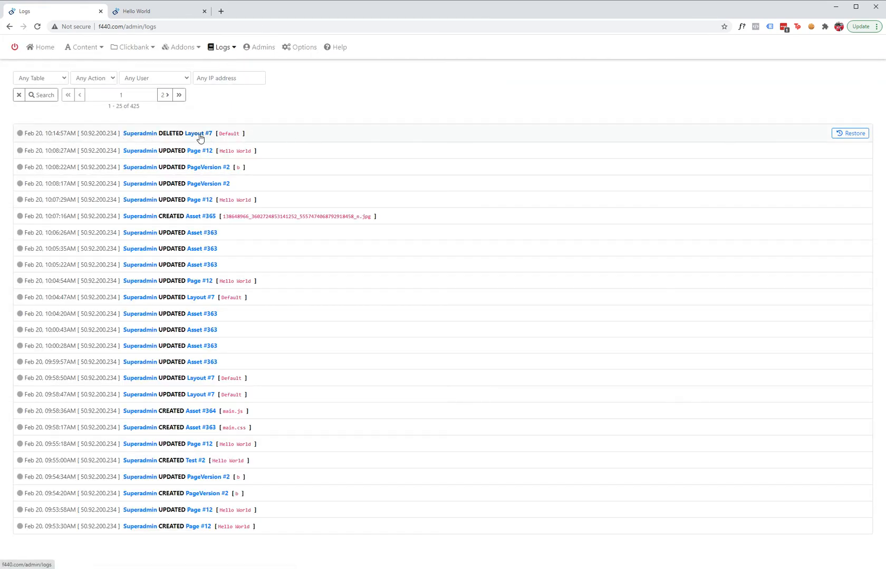
click(858, 136)
click(458, 313)
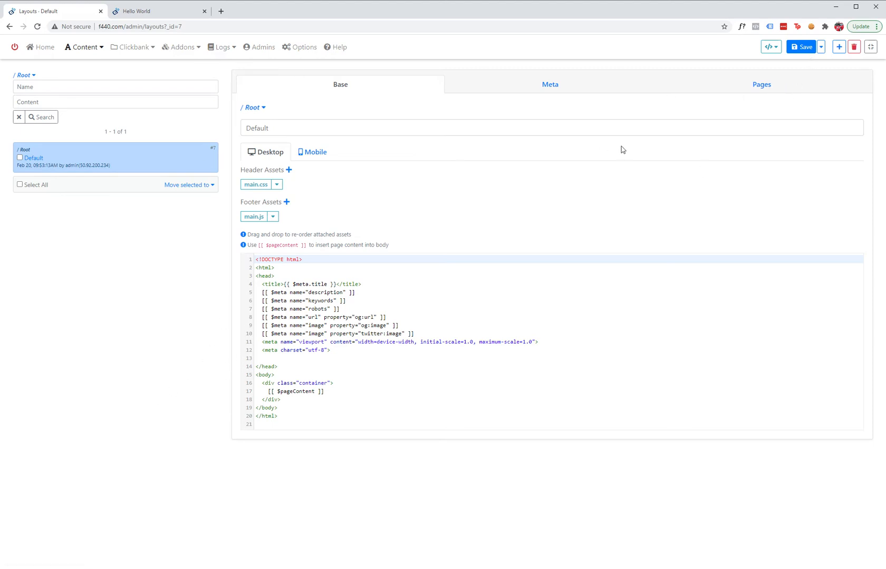
Step: Set the Default layout's meta title to "CB Split CMS - Split Testing Content Management System" and save the layout
click(550, 85)
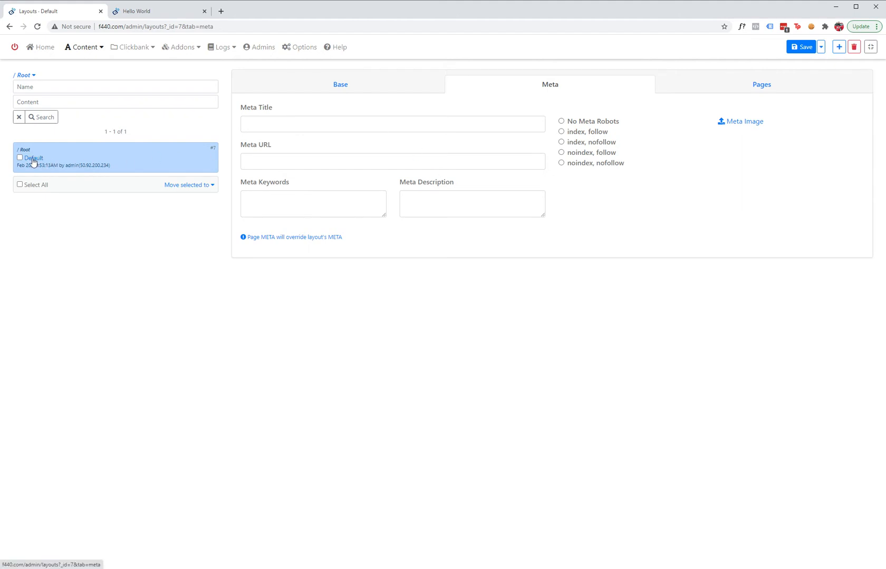
double_click(320, 125)
click(321, 144)
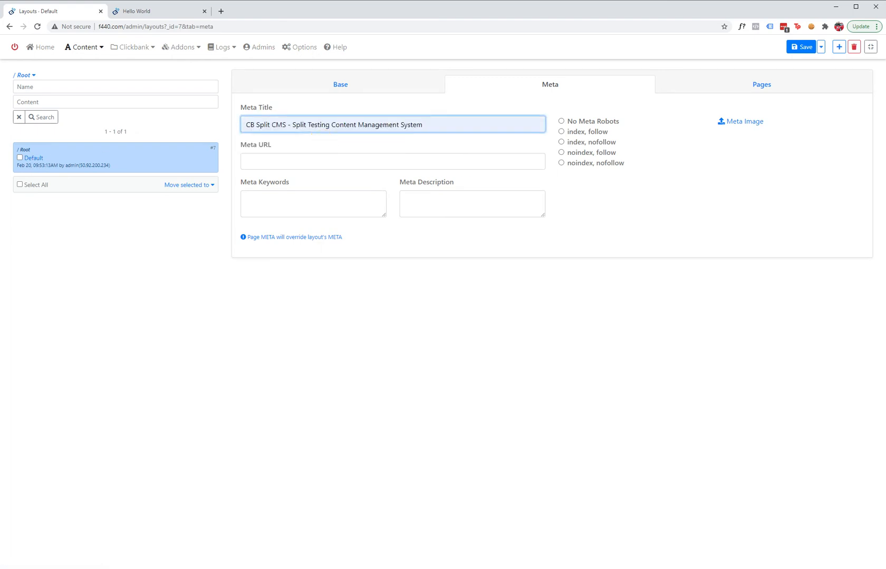
click(805, 51)
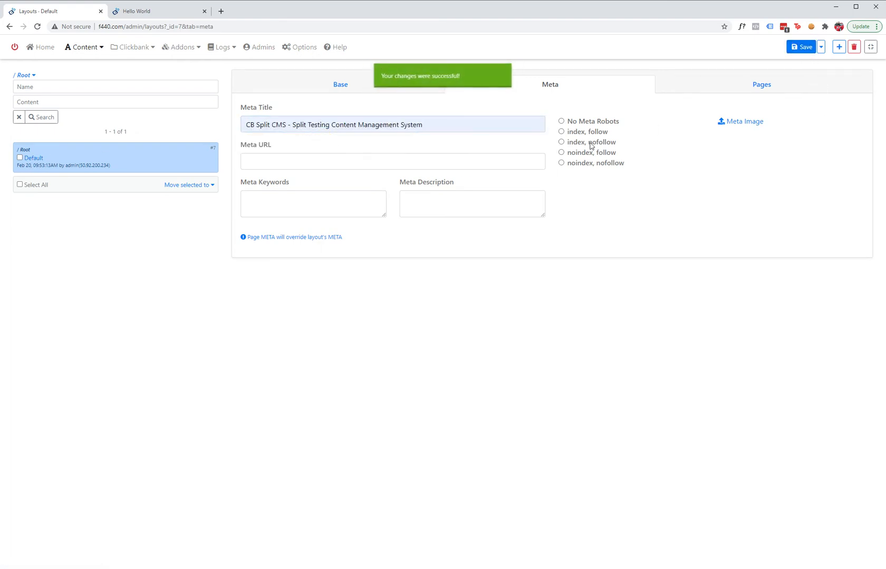
Step: Reload the live Hello World page to check its browser title, and return to the layout editor
click(156, 11)
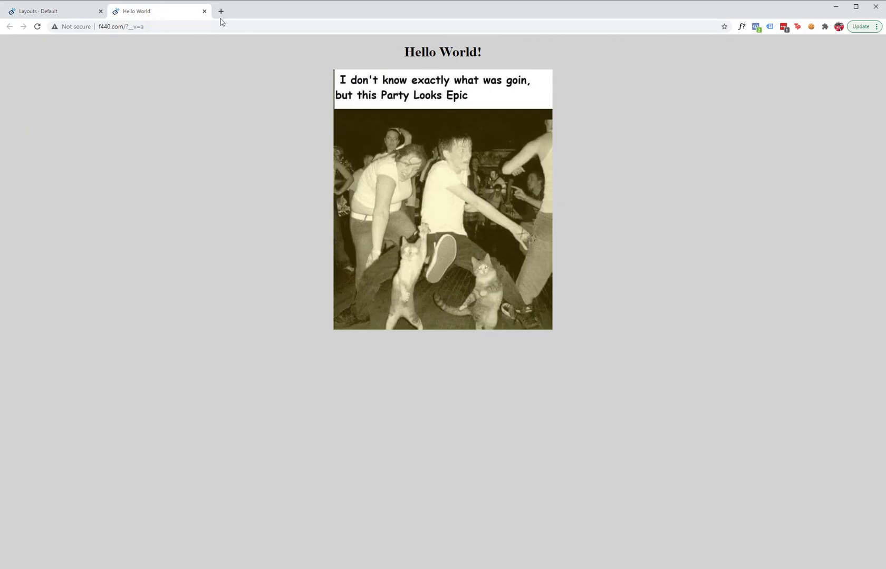
click(37, 30)
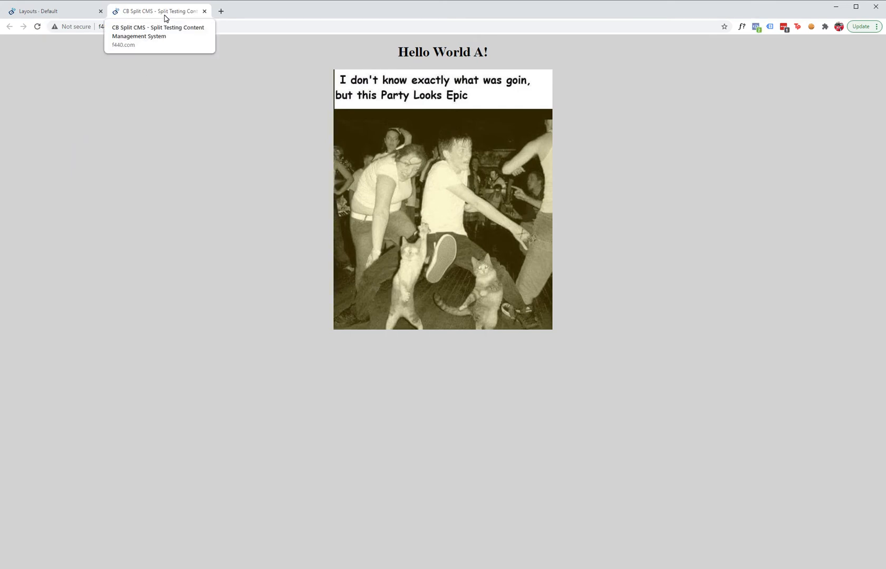
click(58, 13)
Step: Open the Hello World page from the layout's list of pages, enter a first name as its meta title and save it
click(775, 87)
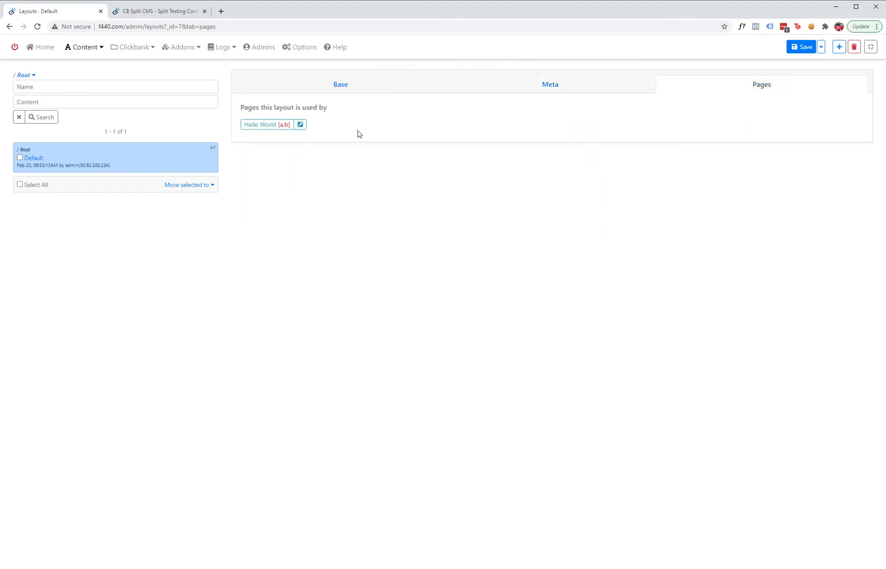
click(261, 124)
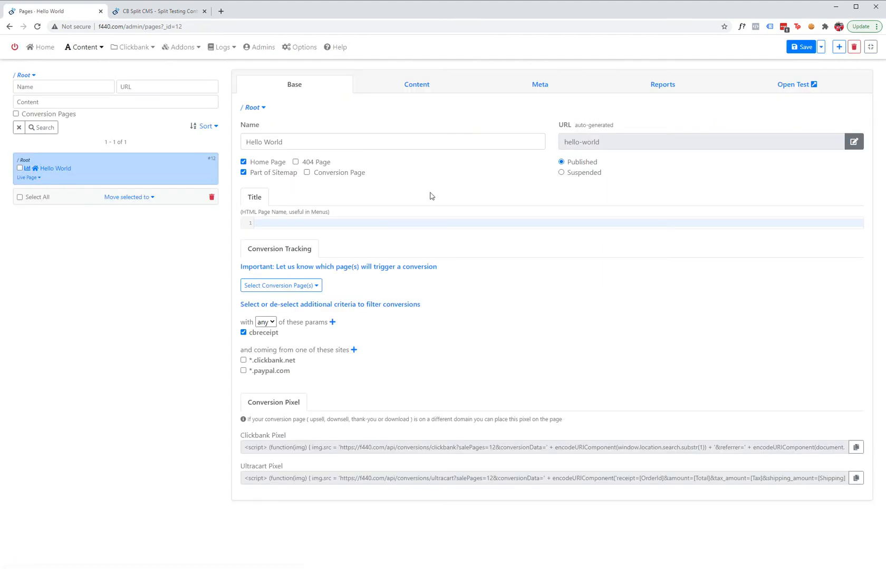
click(566, 88)
click(362, 126)
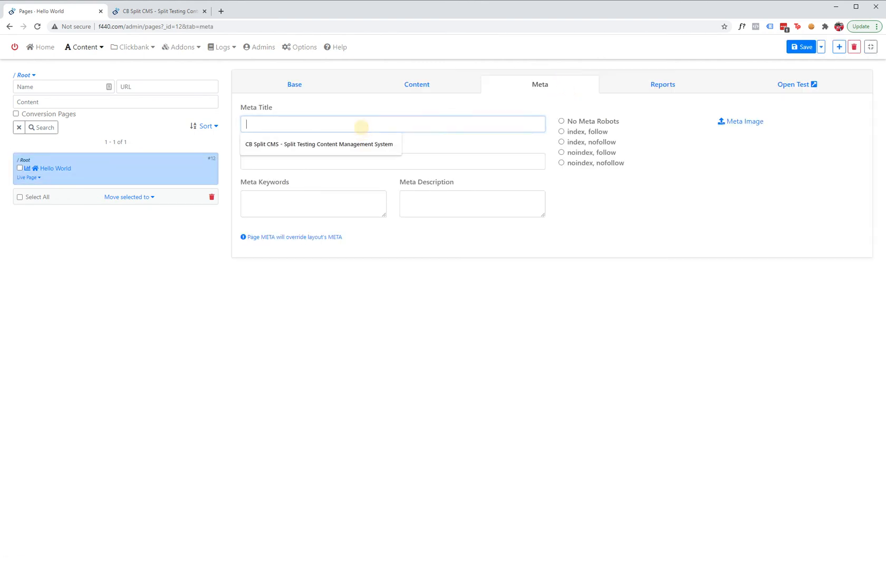
text(SD)
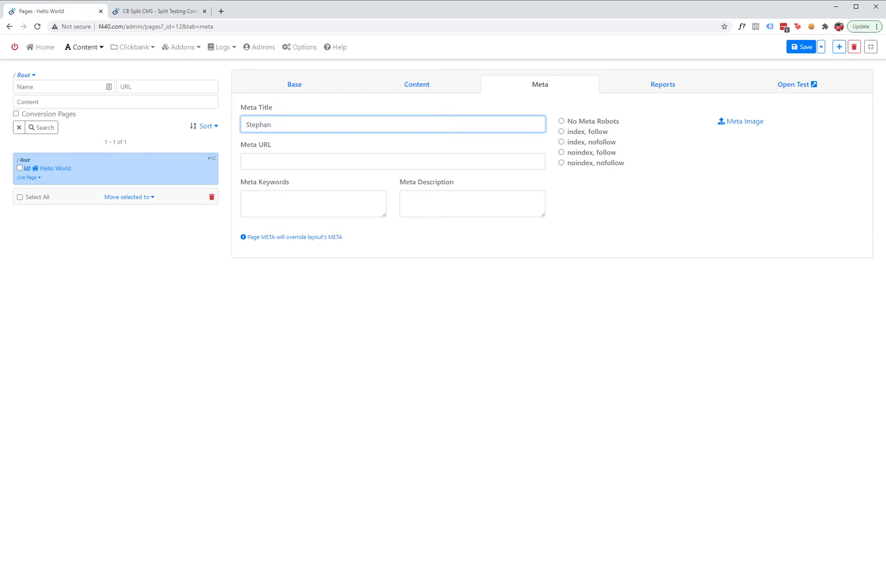
click(800, 49)
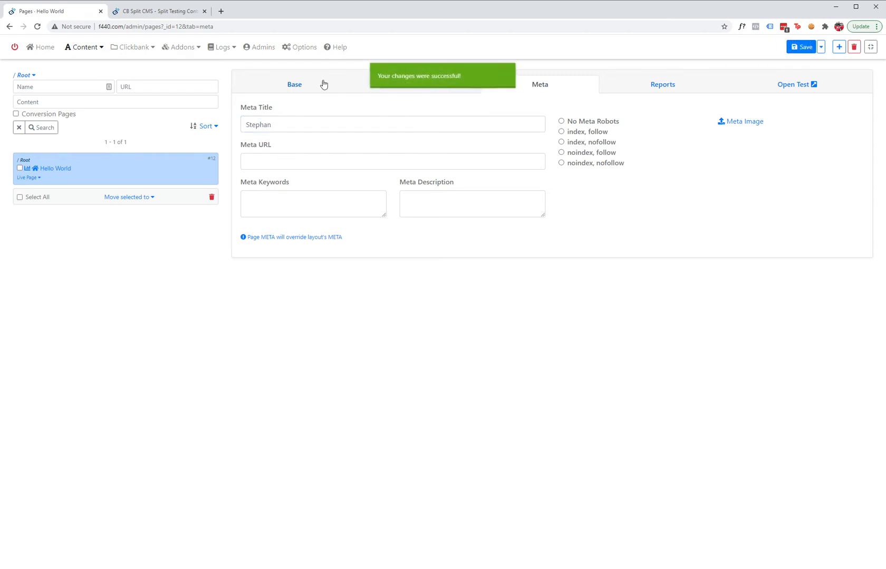
Step: Return to the layouts list and reload the live page to check which meta title it uses
click(87, 48)
click(86, 74)
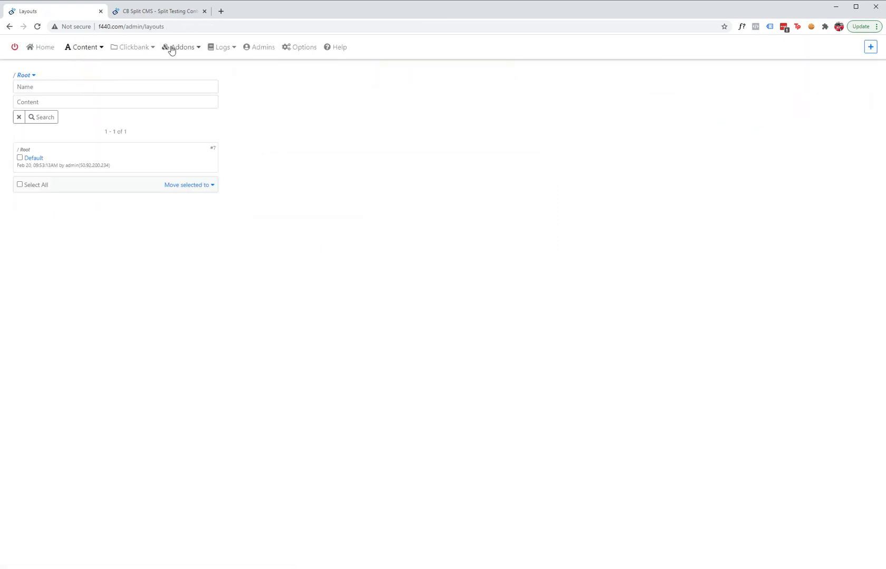
click(143, 11)
click(37, 27)
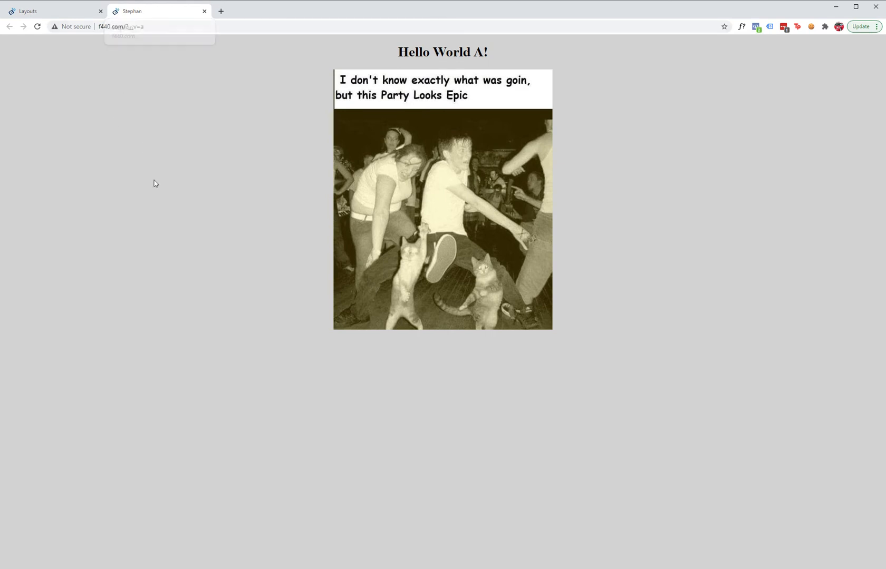
Step: Set the site-wide fallback meta title in the options to "CB Split" and save it
click(55, 11)
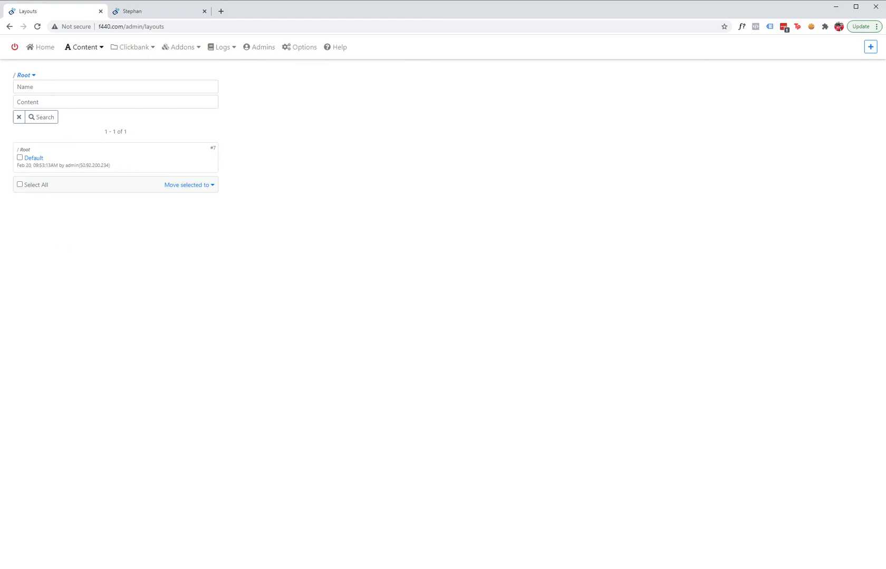
click(304, 47)
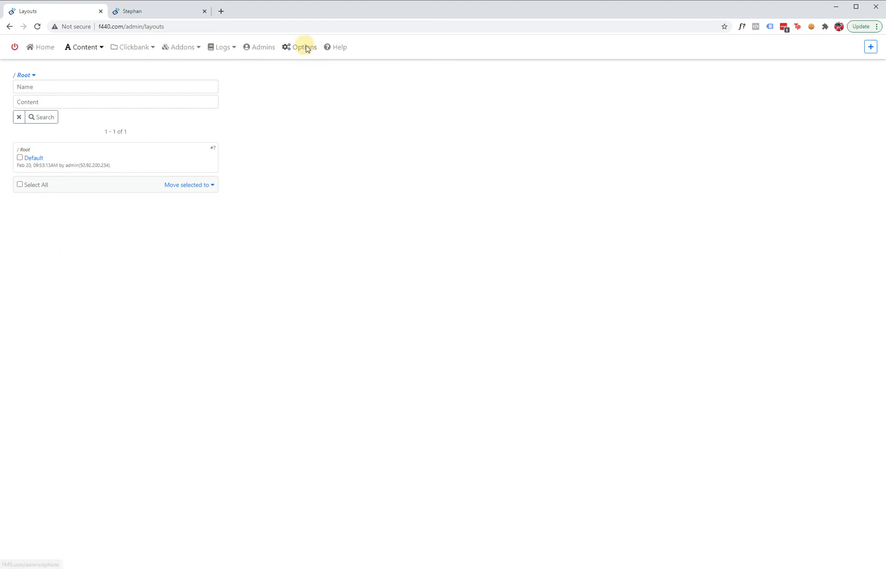
click(436, 83)
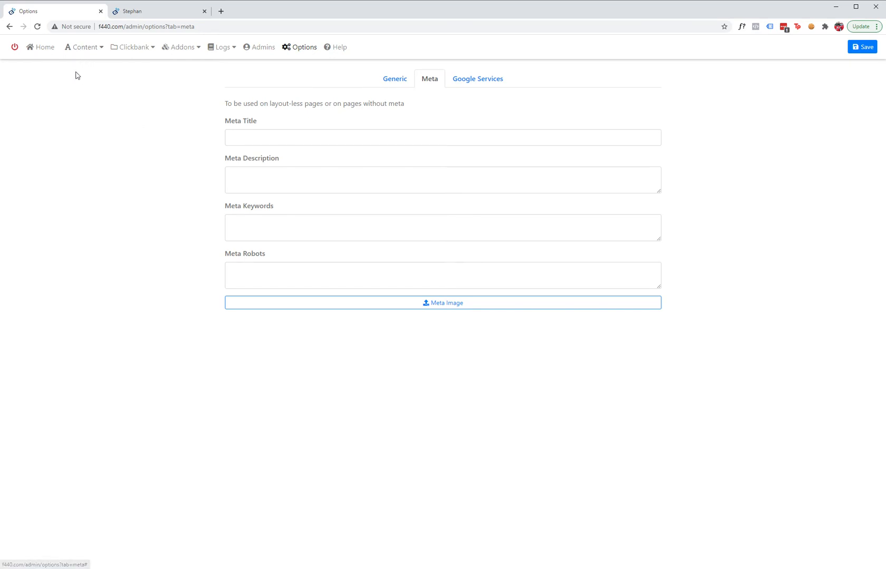
click(277, 136)
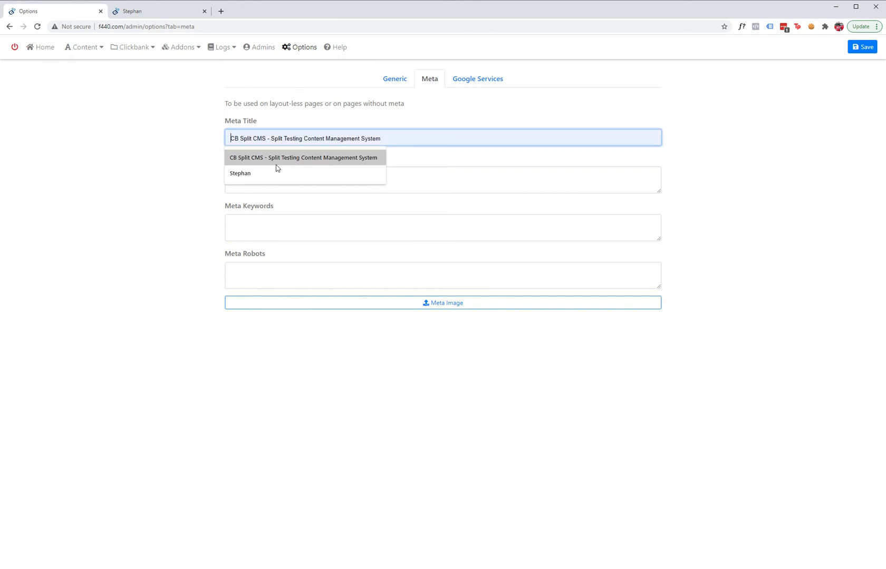
click(275, 157)
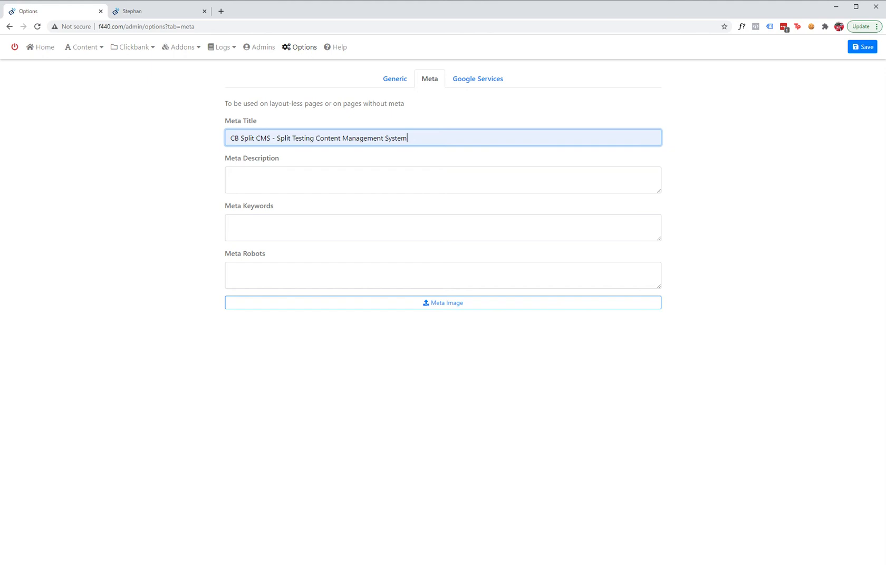
drag(256, 138, 518, 142)
key(BackSpace)
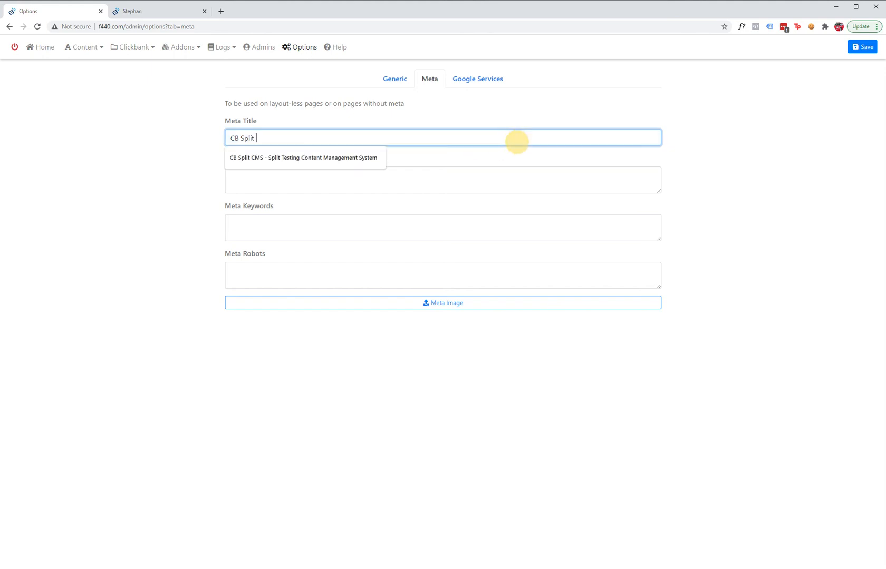
click(860, 49)
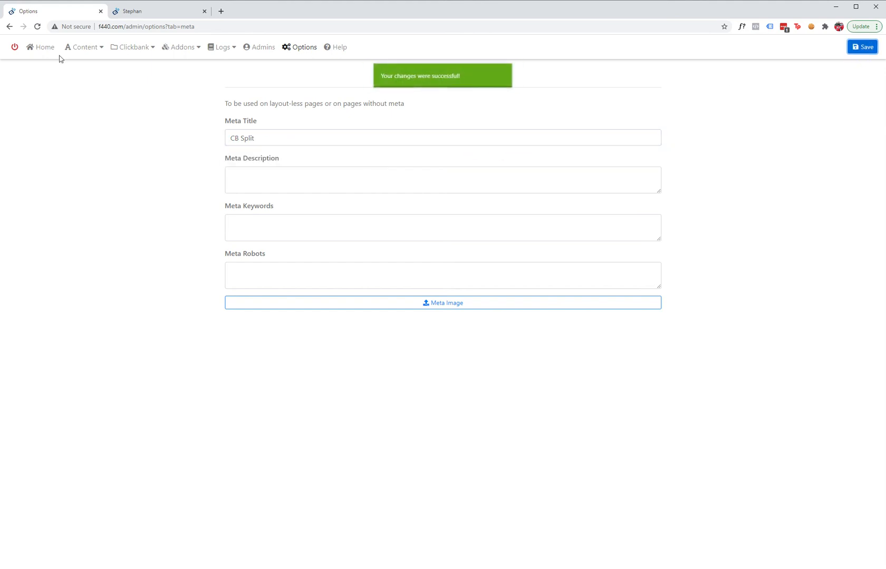
Step: Open the Hello World page's meta settings, clear its meta title and save the page
click(82, 52)
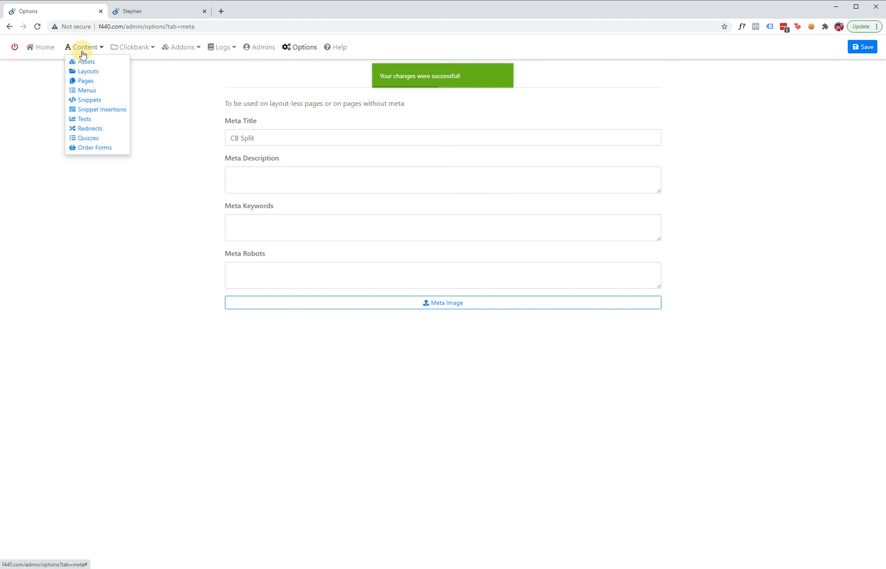
click(85, 82)
click(62, 170)
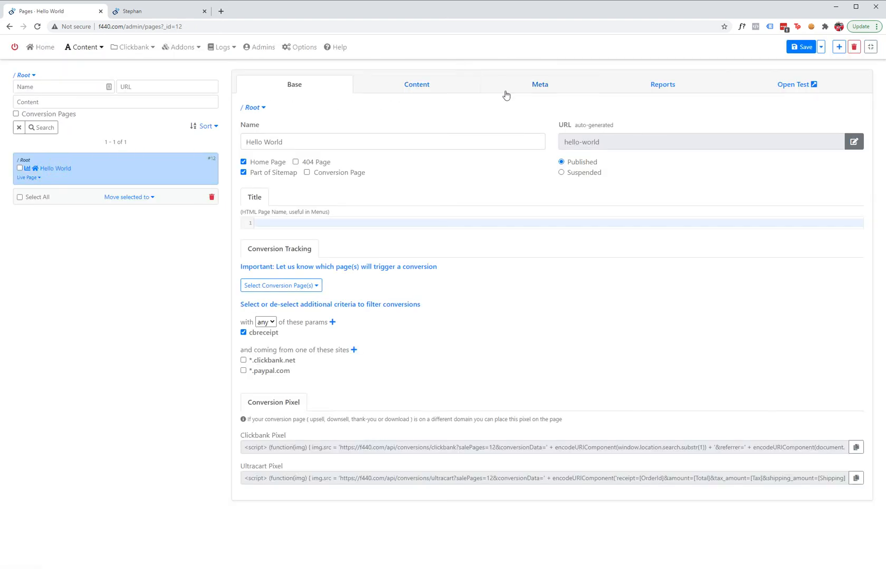
click(531, 90)
key(Tab)
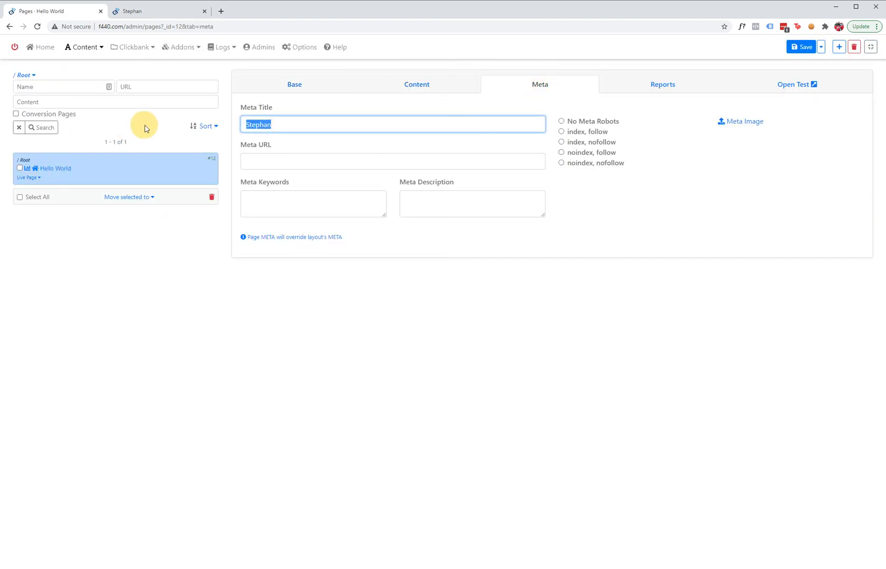
key(BackSpace)
click(800, 48)
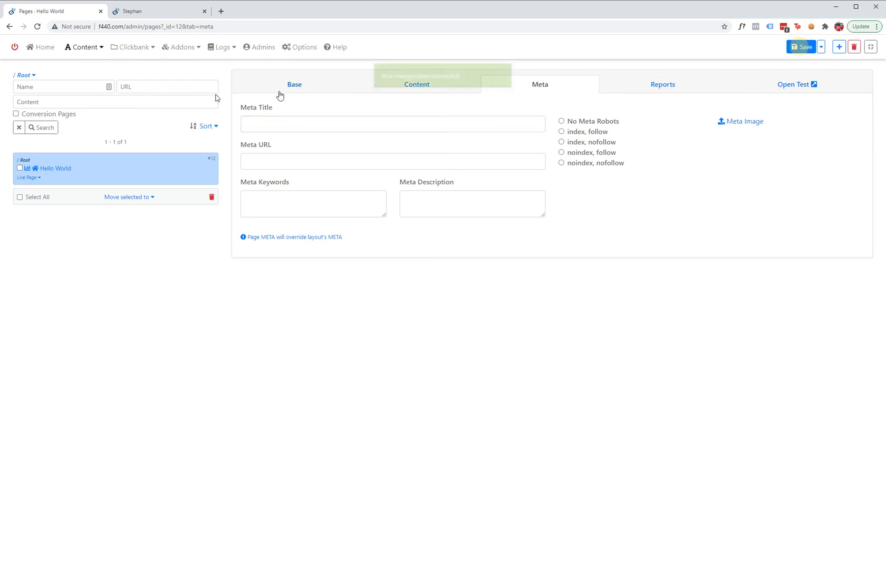
Step: Open the Default layout's meta settings, clear its meta title and save the layout
click(84, 47)
click(83, 75)
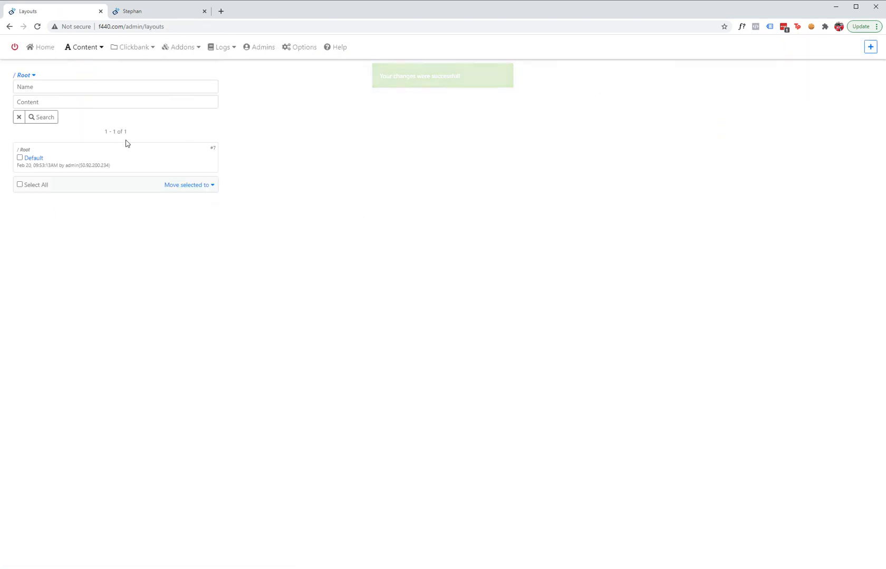
click(28, 158)
click(534, 92)
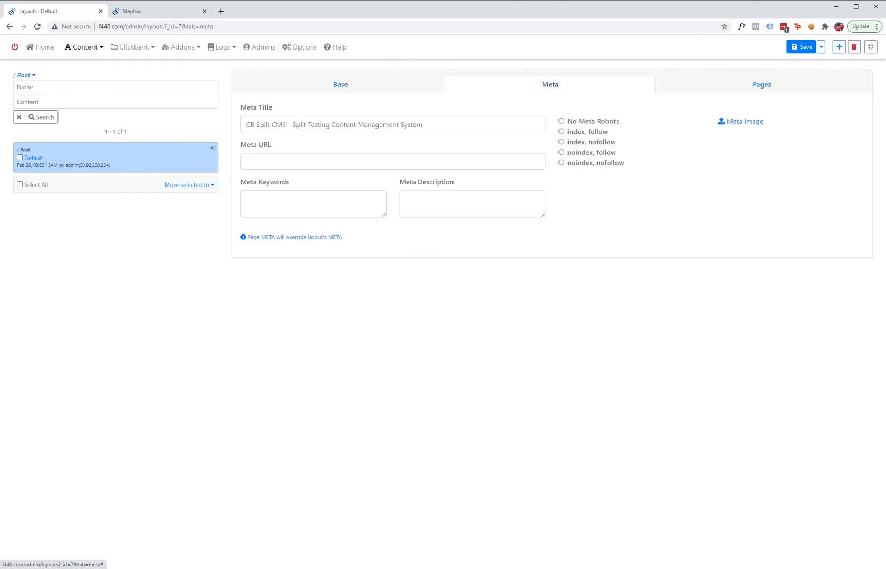
drag(448, 124, 109, 122)
key(BackSpace)
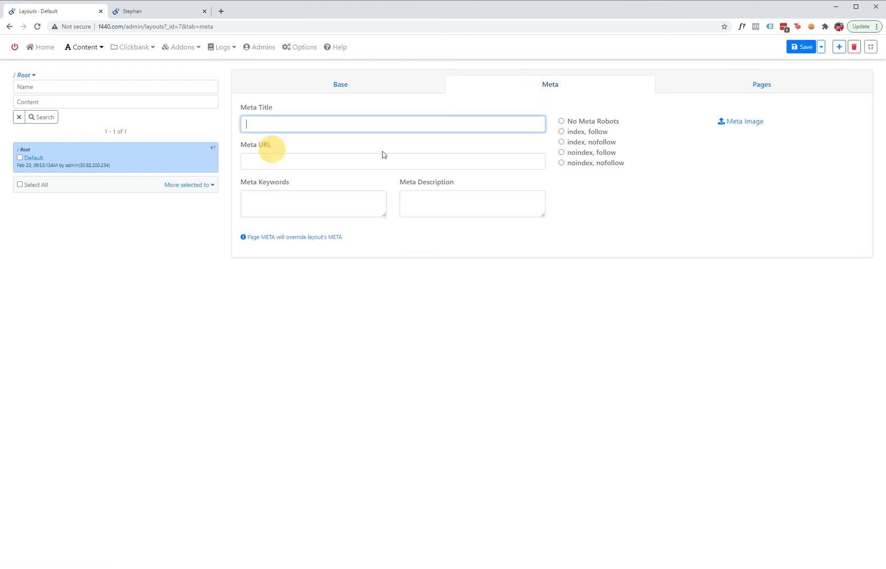
click(800, 48)
Step: Reload the live Hello World page to check which browser title it uses, and return to the layout editor
click(159, 26)
click(152, 13)
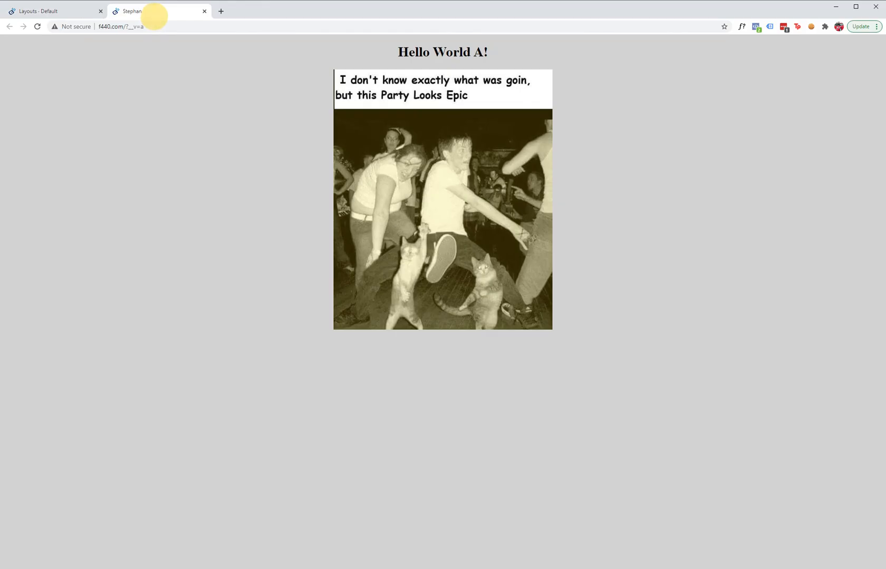
click(37, 26)
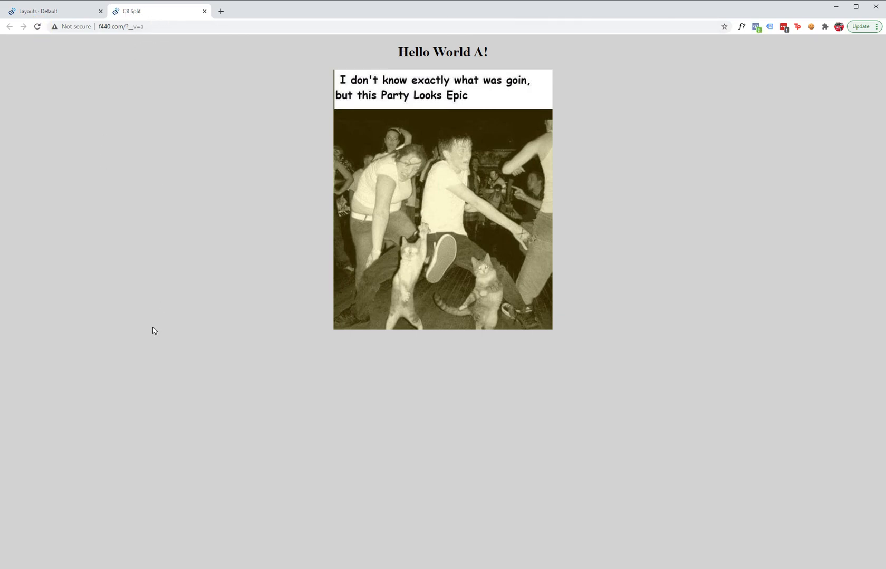
click(79, 12)
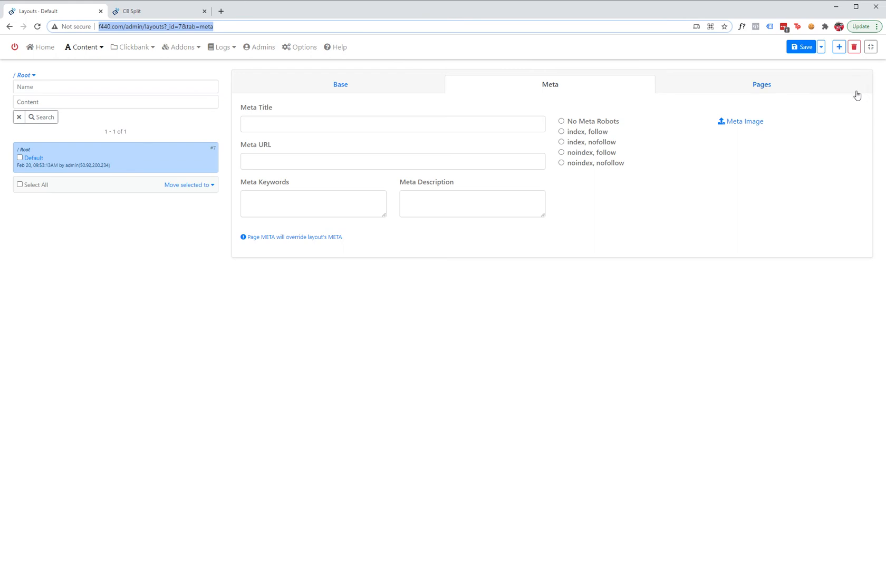
Step: Show the Default layout's list of revisions, close the layout and open it again
click(820, 48)
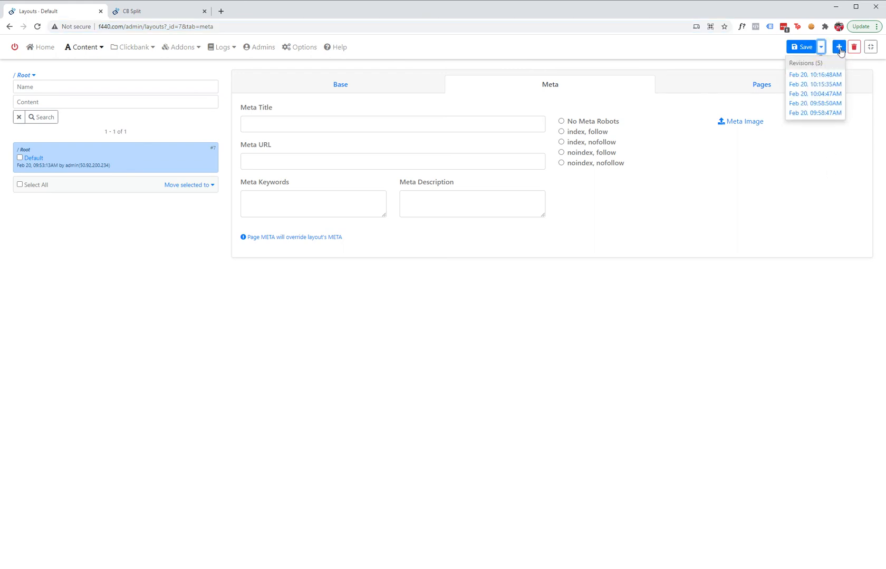
click(871, 48)
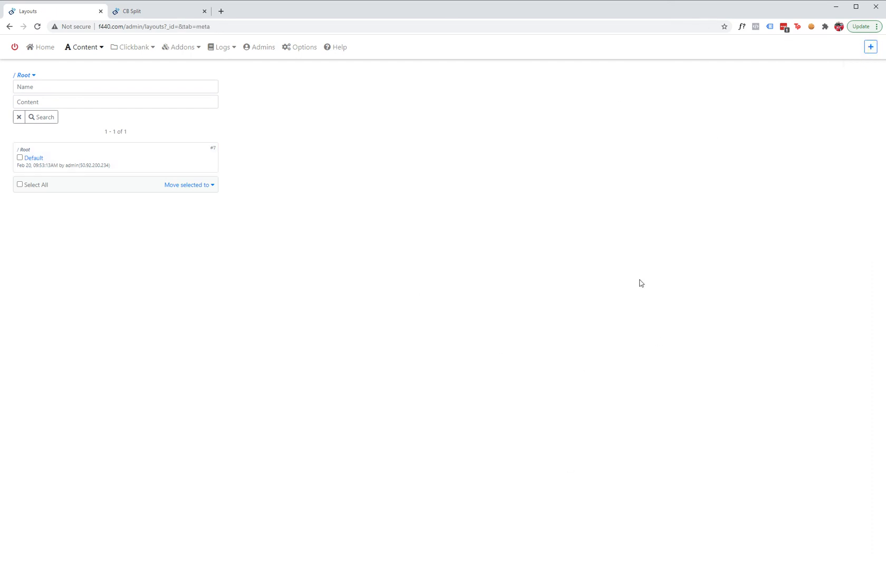
click(25, 157)
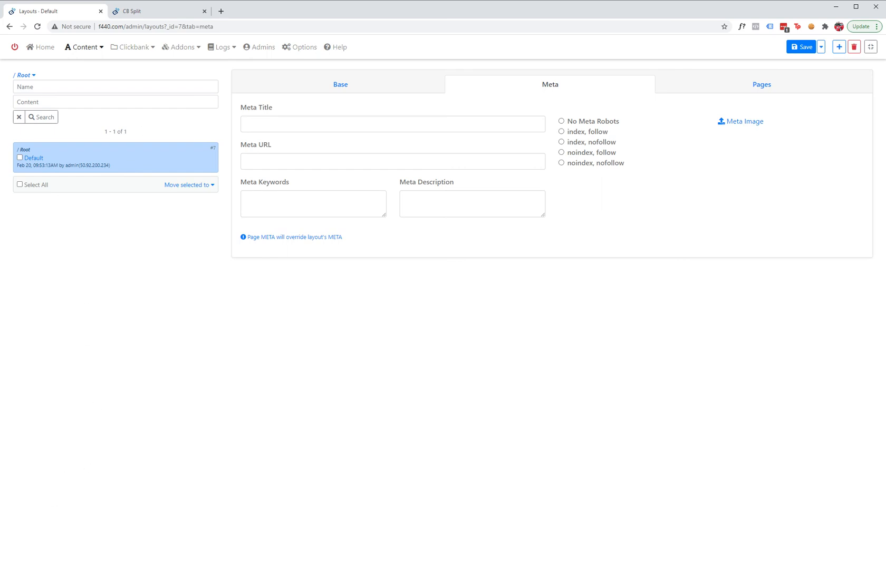
Step: Look at the layout content search field and the Default layout's base template code, and close the layout
click(122, 102)
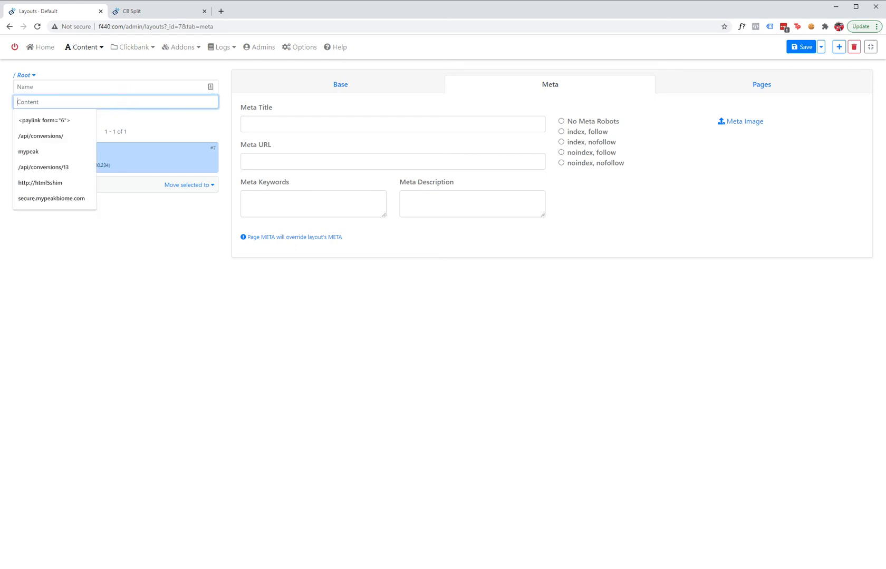
click(119, 249)
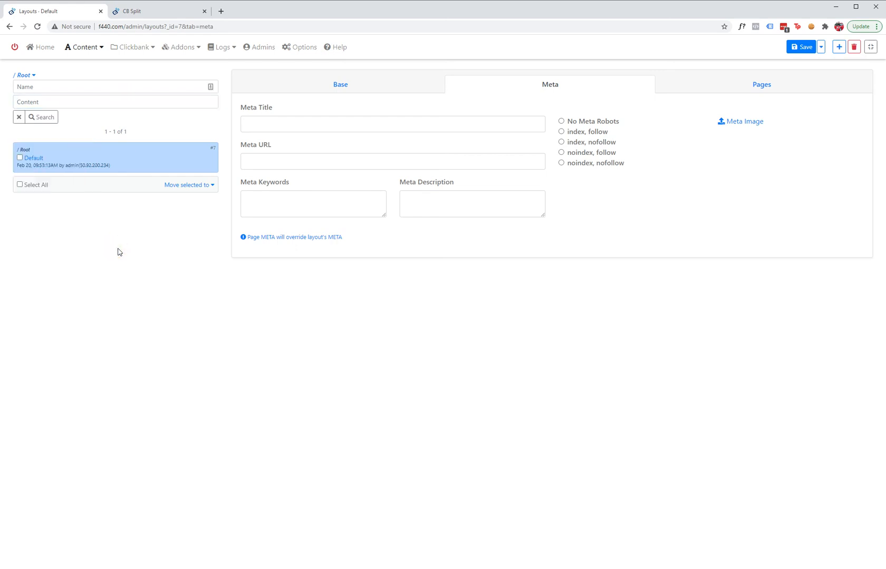
click(340, 86)
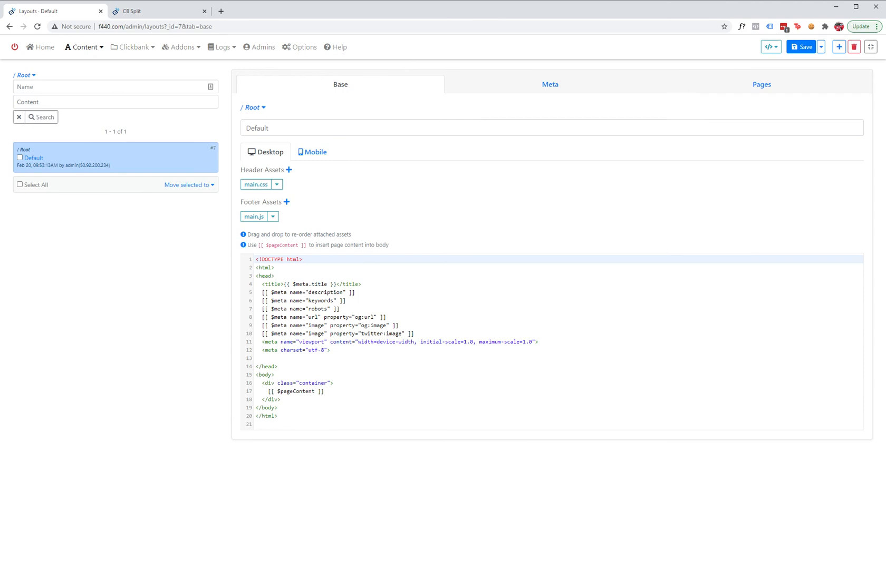
click(870, 47)
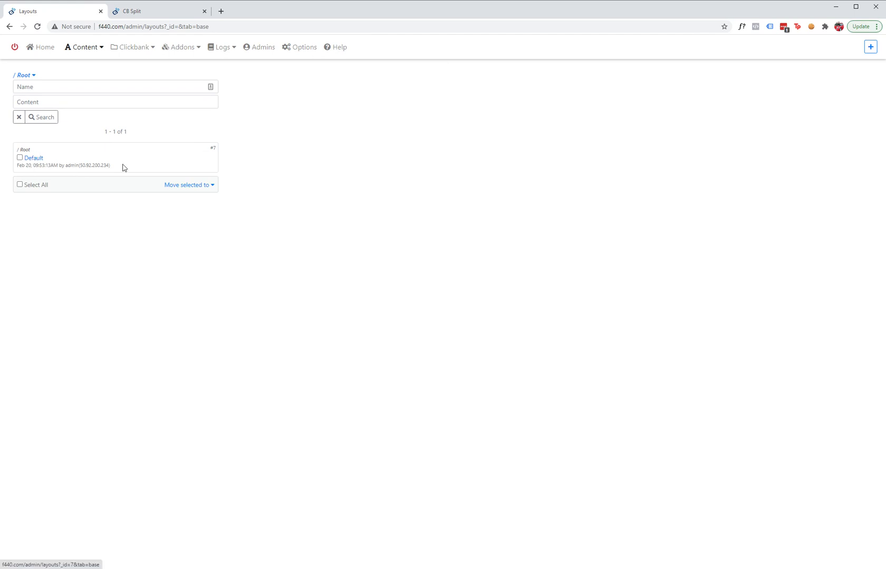
Step: Create a new layout as a clone of the Default layout, leaving its name blank
click(871, 47)
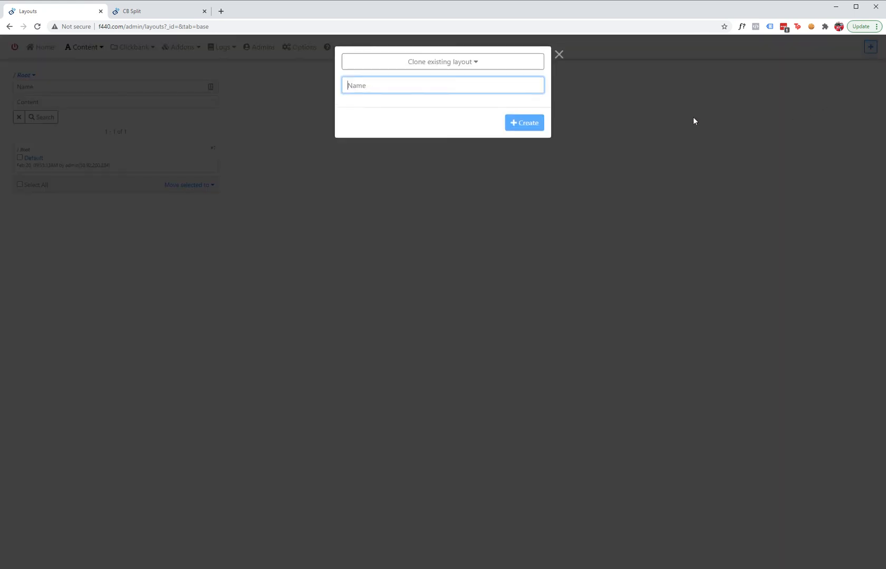
click(468, 69)
click(447, 98)
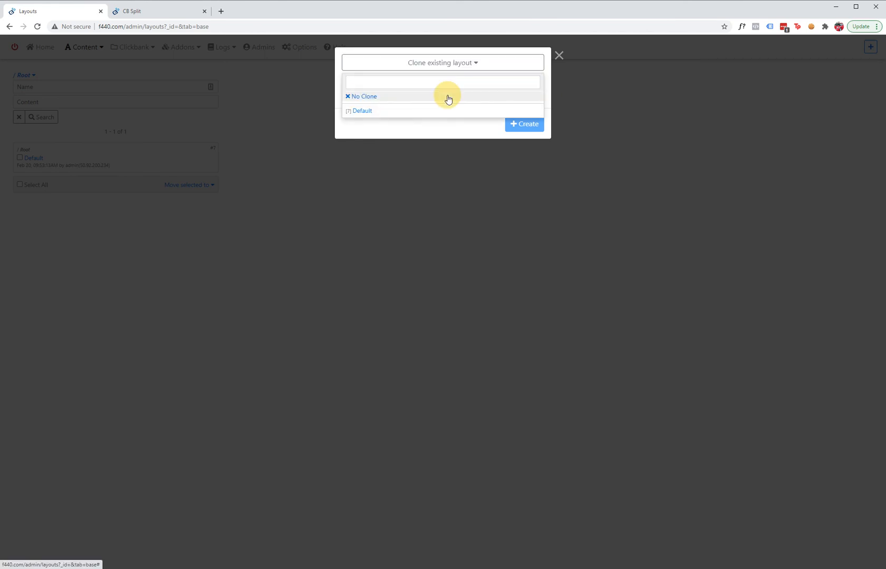
click(411, 66)
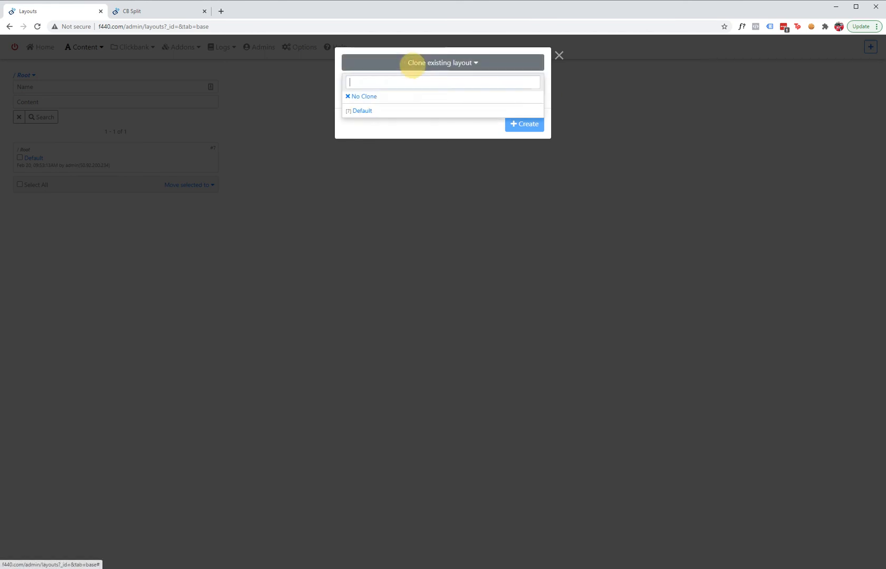
click(368, 112)
click(539, 125)
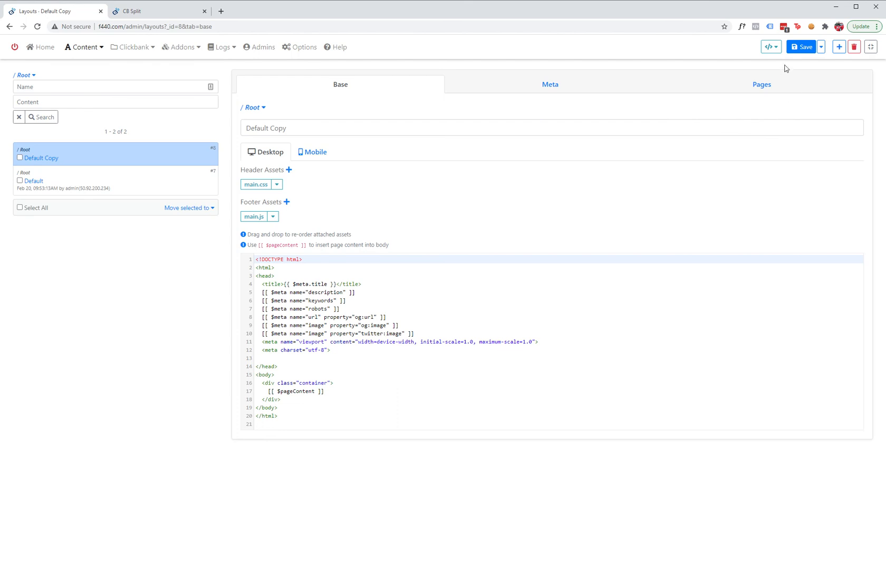
Step: Create another layout as a clone of Default Copy, leaving its name blank
click(844, 47)
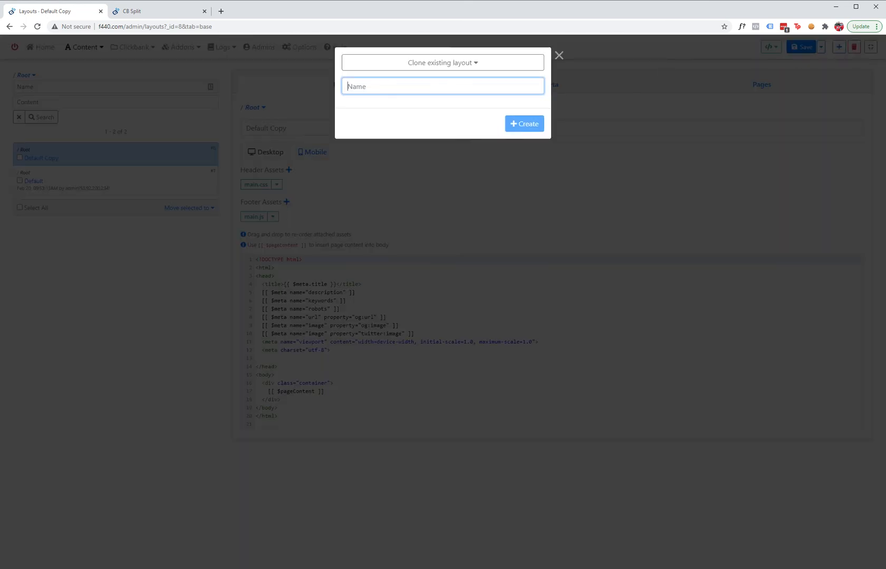
click(422, 62)
click(407, 120)
click(521, 125)
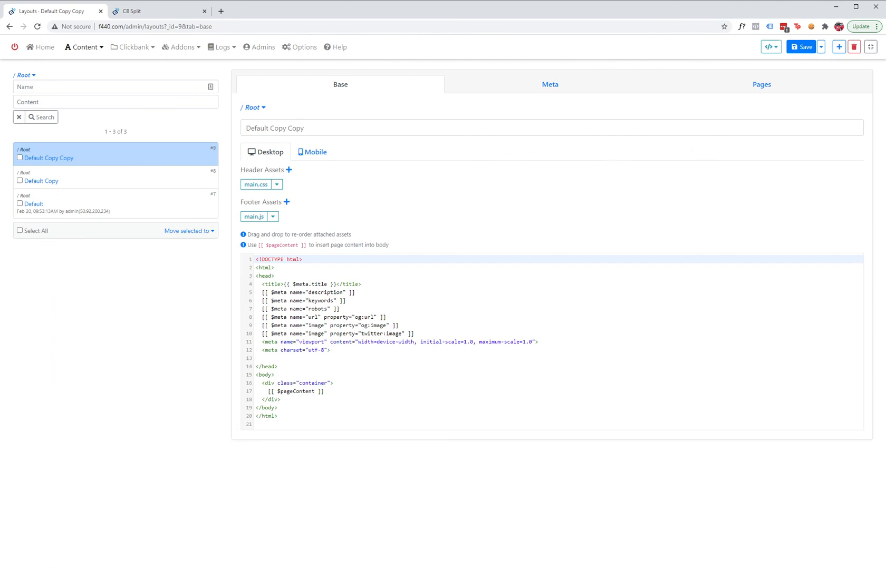
Step: Add a first name on line 21 of the Default layout's desktop template code, below the closing html tag, and save the layout
click(35, 204)
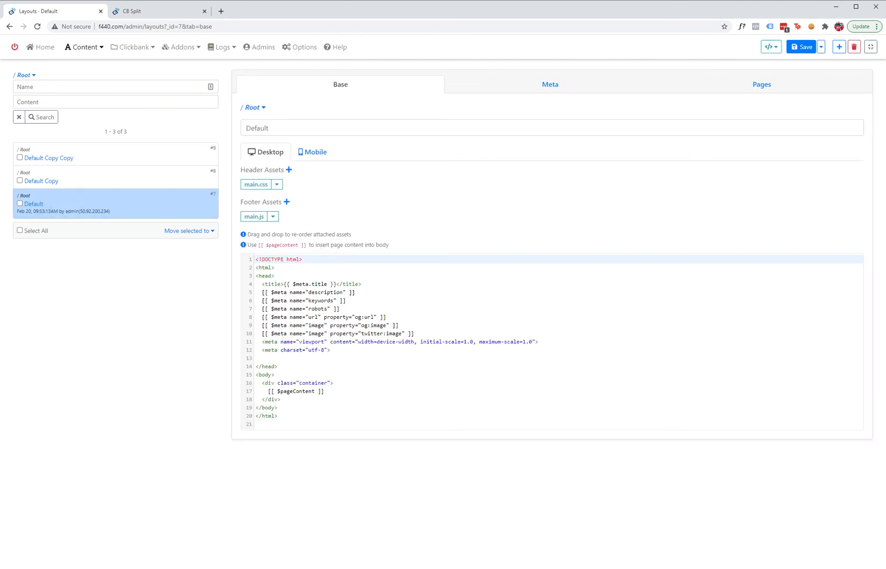
click(288, 425)
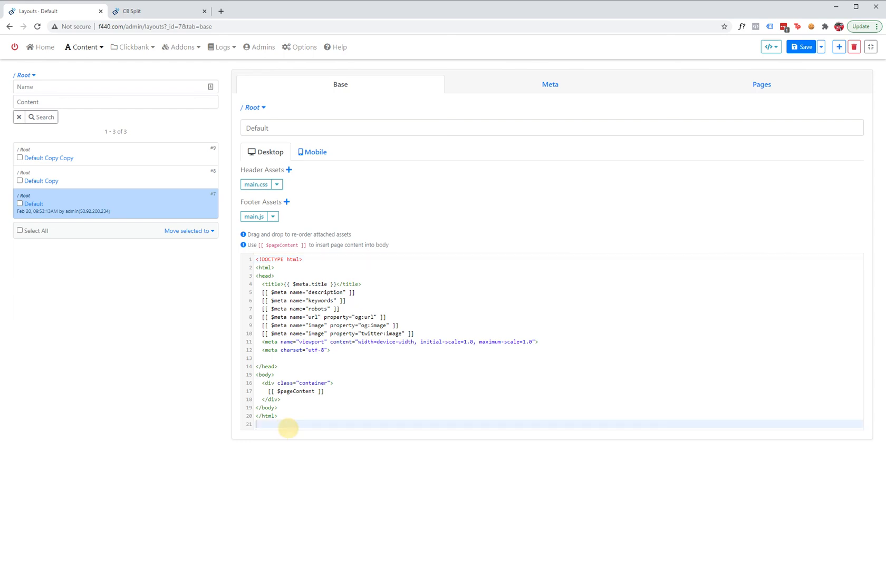
text(Stephan)
click(802, 47)
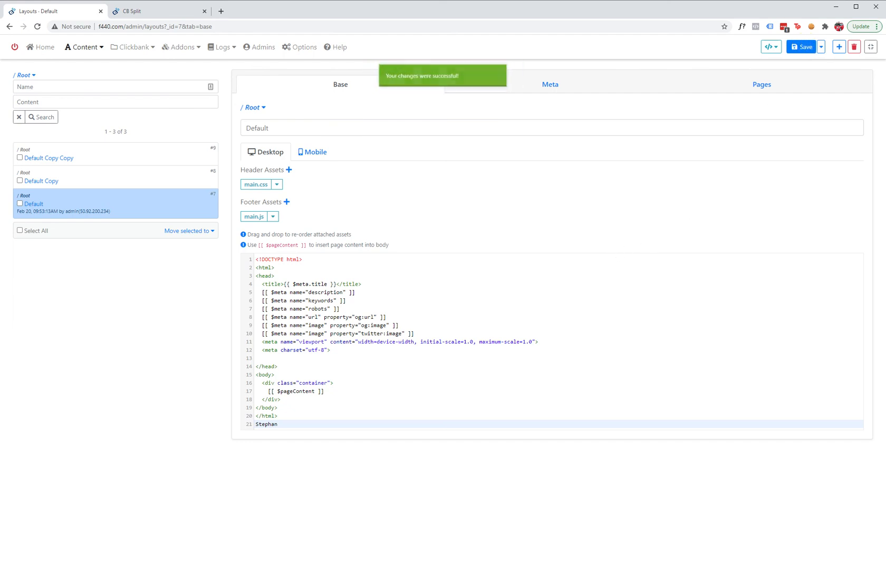
Step: Reload the layouts list, search layout content for the first name added to the template, and open the matching Default layout
click(82, 47)
click(83, 72)
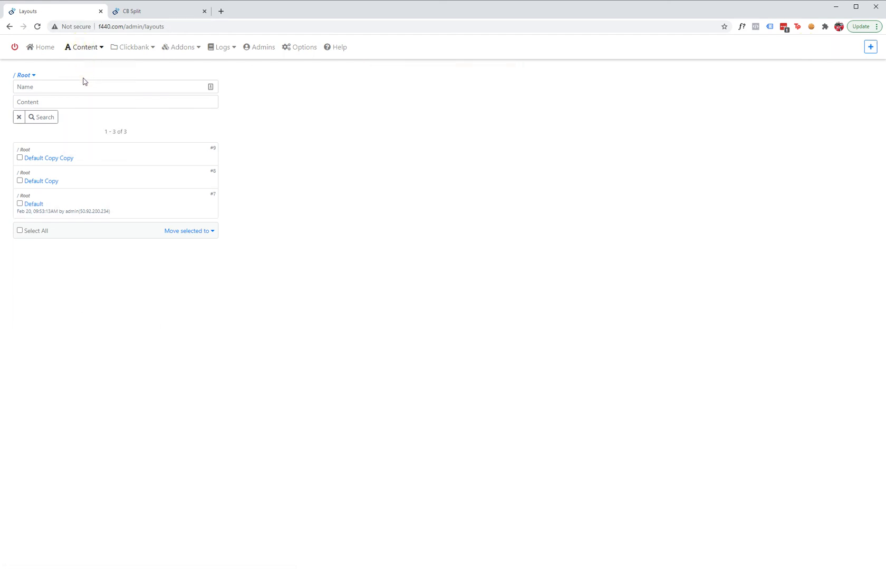
click(78, 102)
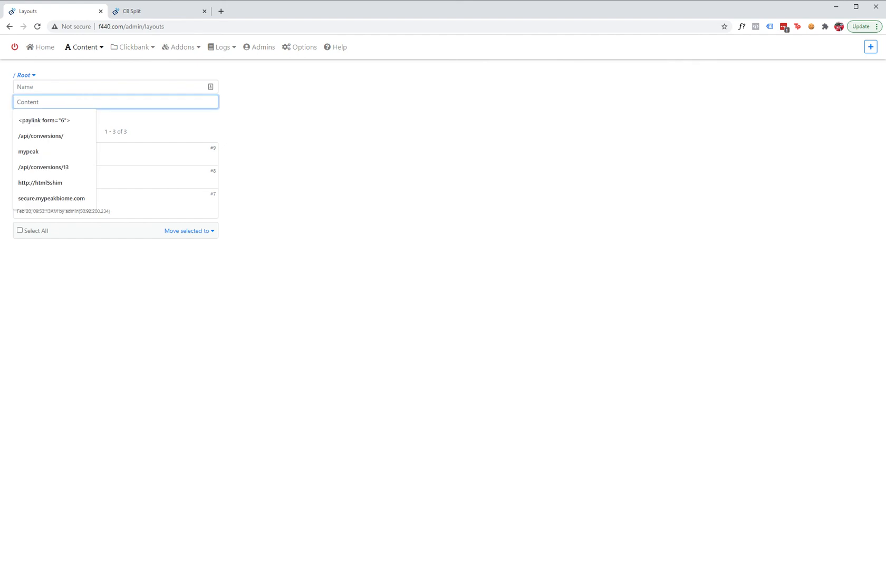
text(stephan)
key(Return)
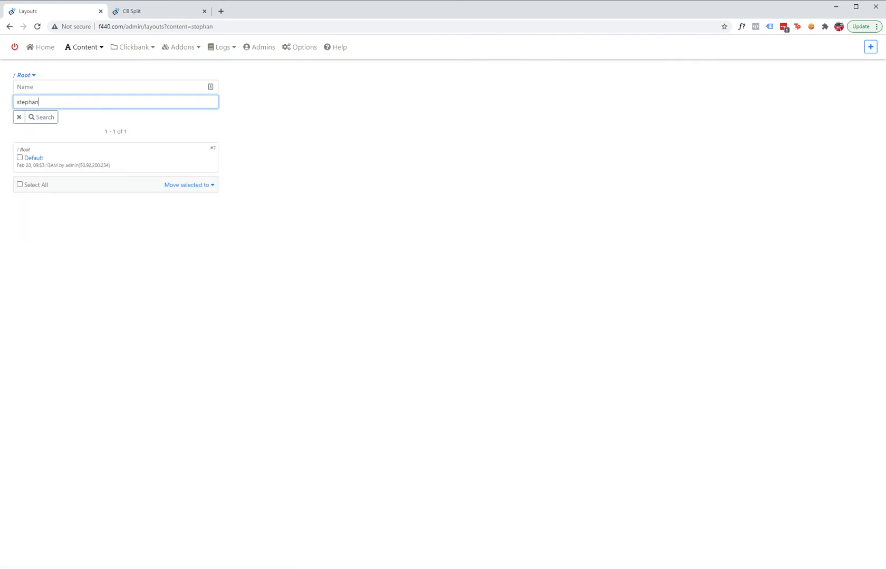
click(32, 158)
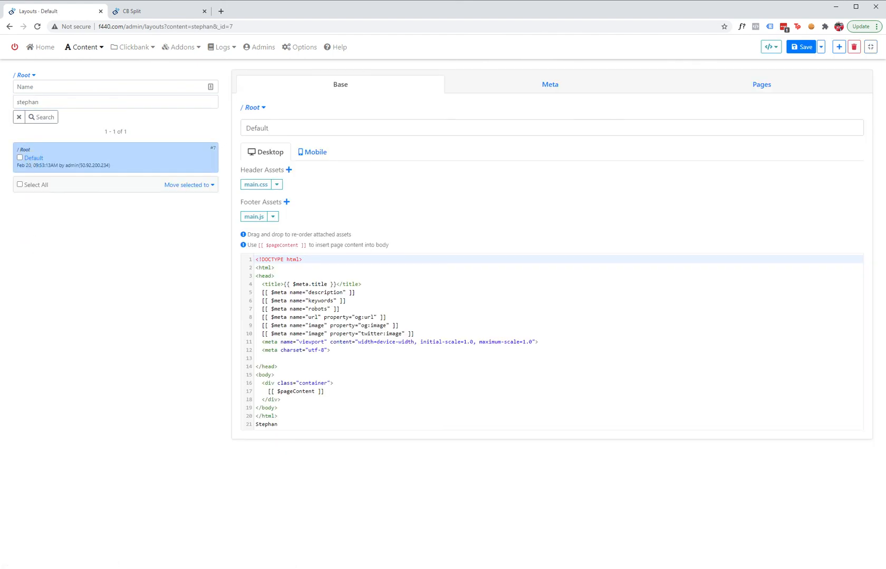
Step: Remove the first name and its line 21 from the Default layout's desktop template code, and save the layout
drag(278, 425, 217, 422)
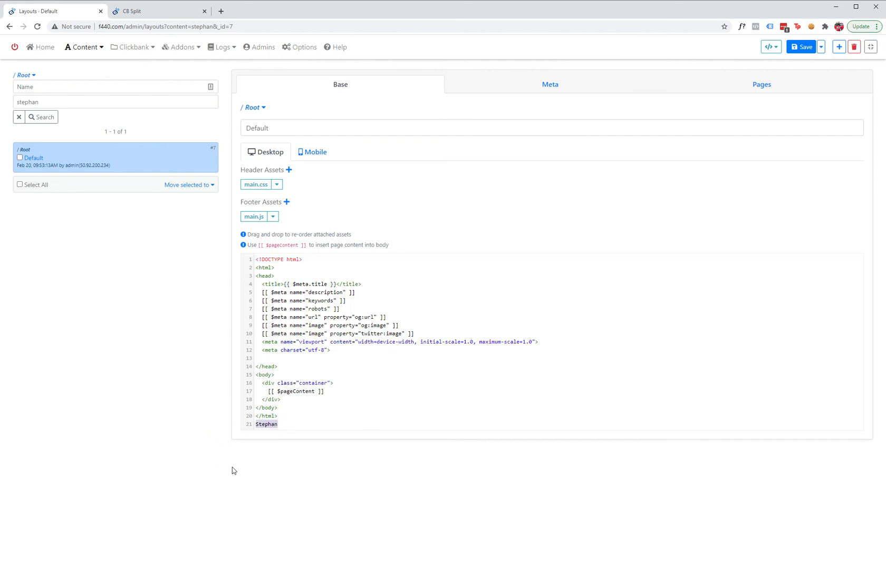
key(BackSpace)
key(BackSpace)
click(805, 48)
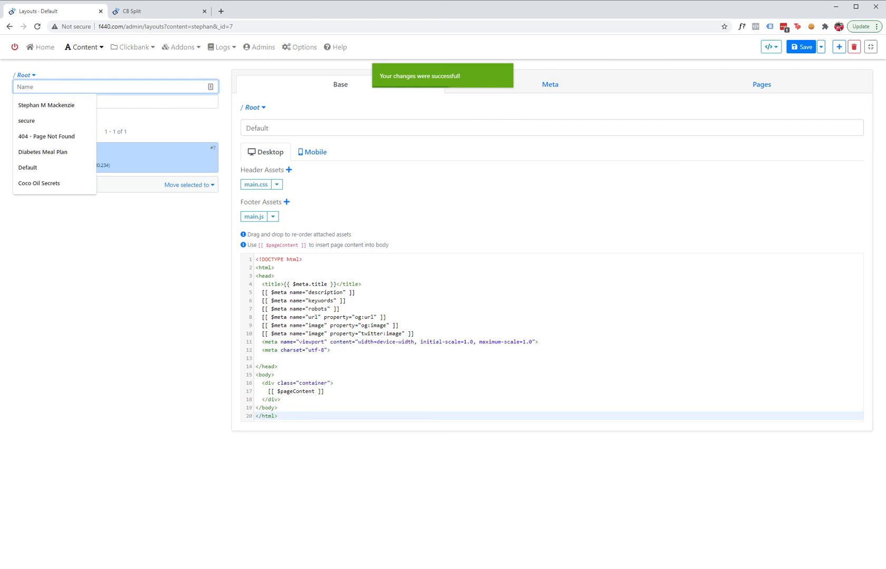
Step: Search the layouts by the name "copy copy", clearing the first name from the content filter
text(copy copy)
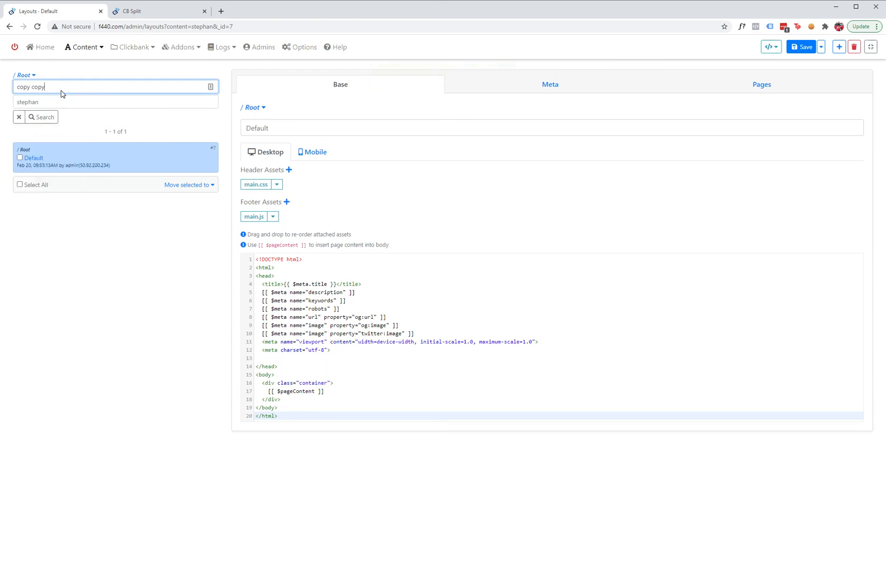
key(Return)
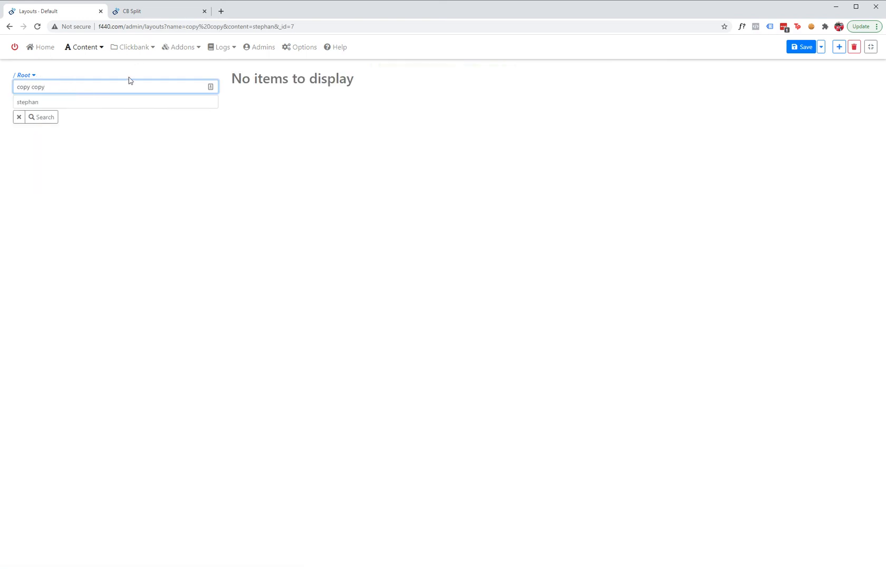
click(51, 103)
double_click(51, 103)
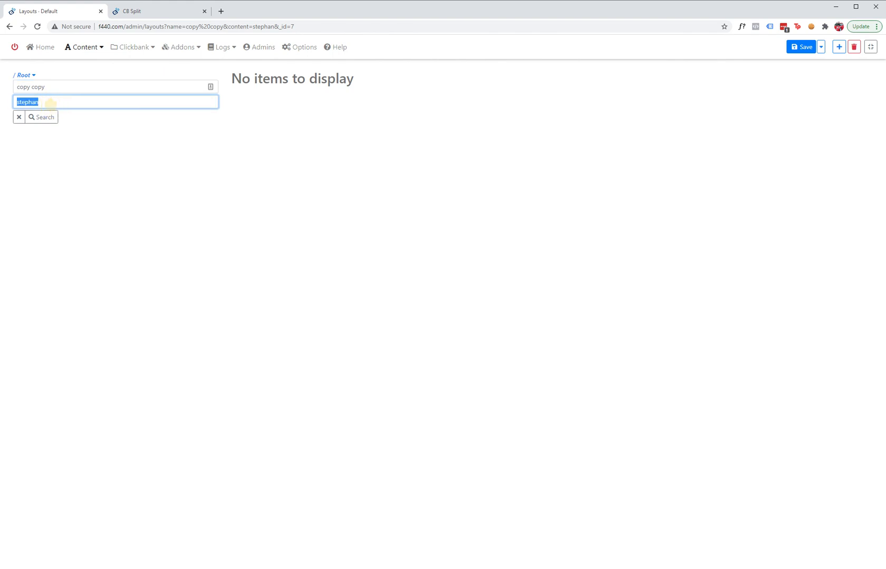
key(BackSpace)
click(42, 118)
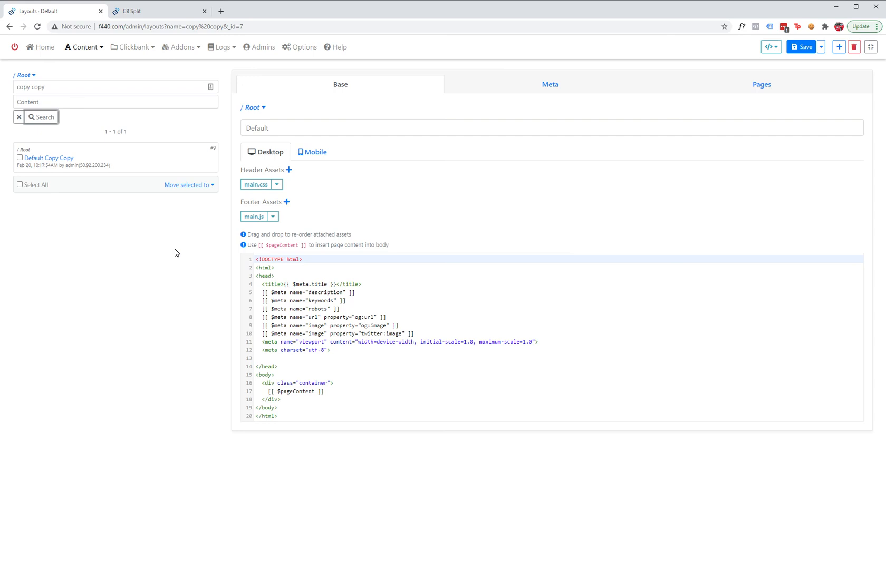
Step: Show the list of content sections
click(86, 52)
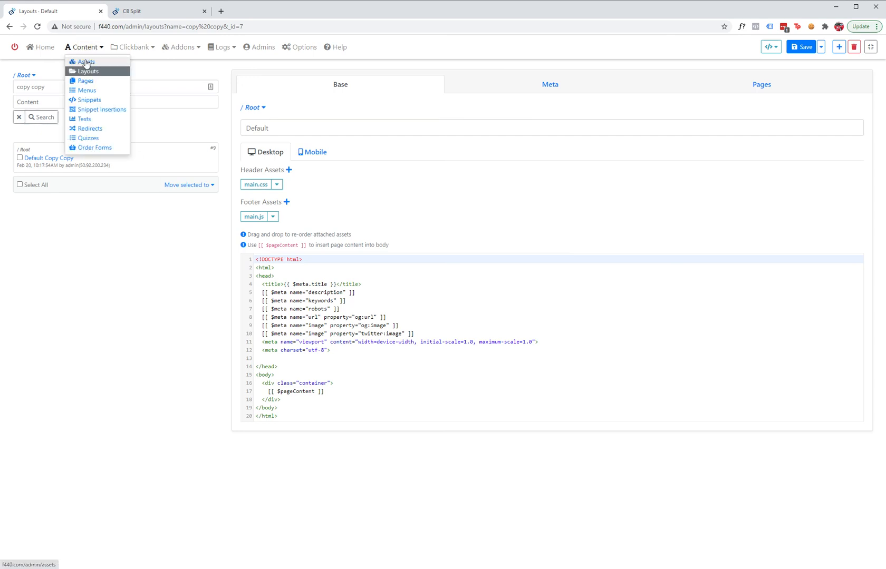